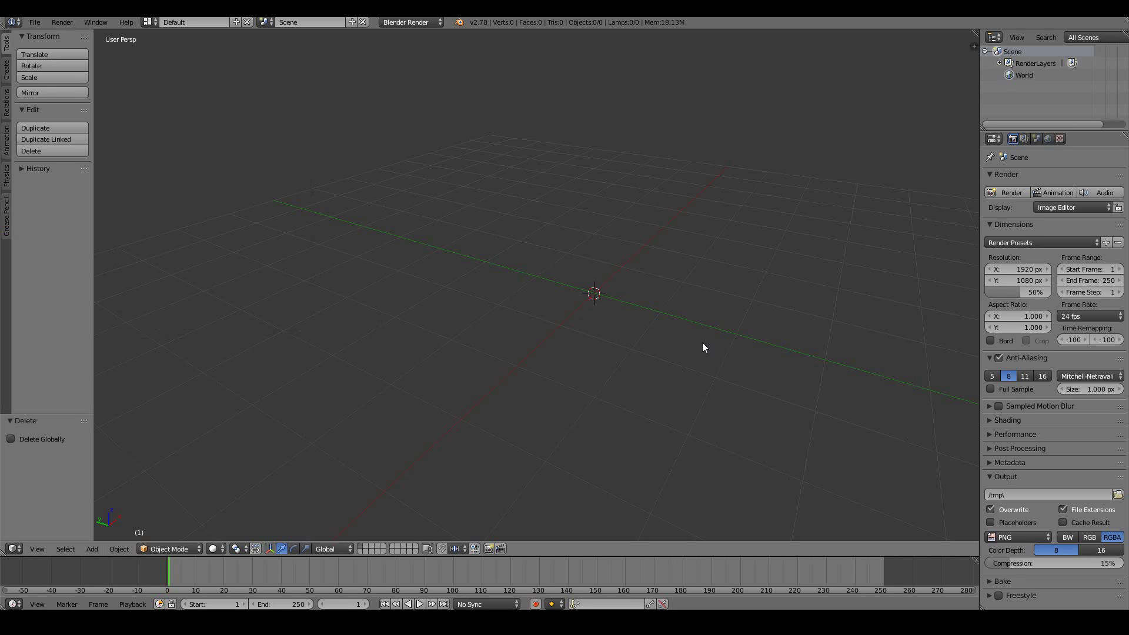
Step: Bring up the Add menu's Mesh submenu to list the mesh primitives
{"action": "key", "text": "shift+a"}
{"action": "mouse_move", "coordinate": [701, 344]}
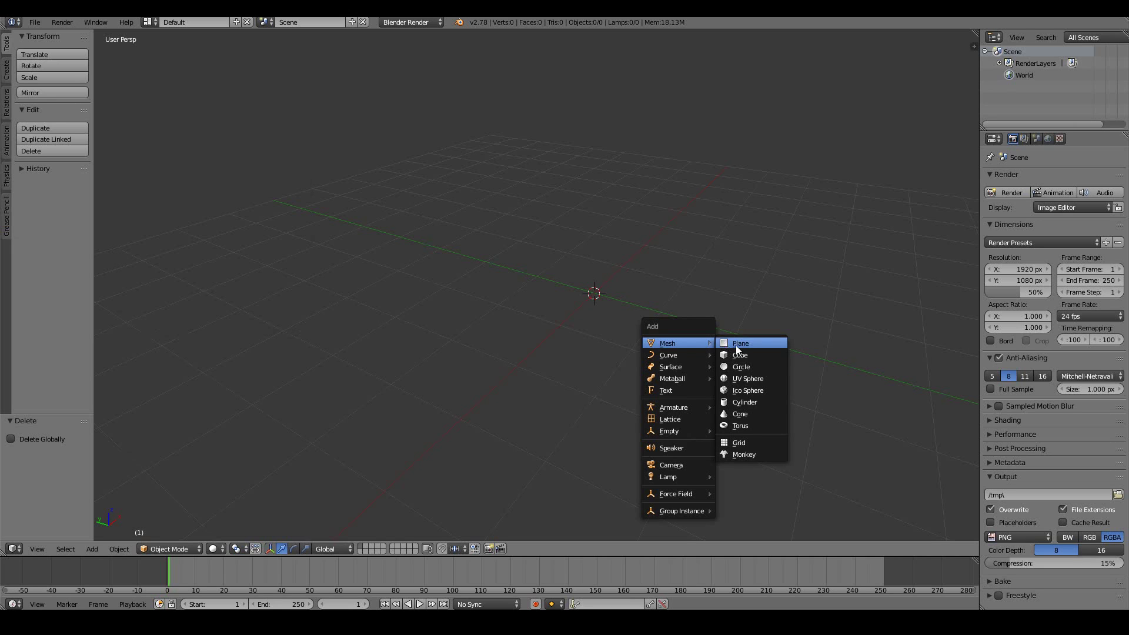
Step: Add a radius-1.000 cube at the origin and switch it into Edit Mode
{"action": "left_click", "coordinate": [744, 358]}
{"action": "middle_click_drag", "start_coordinate": [734, 355], "coordinate": [702, 319]}
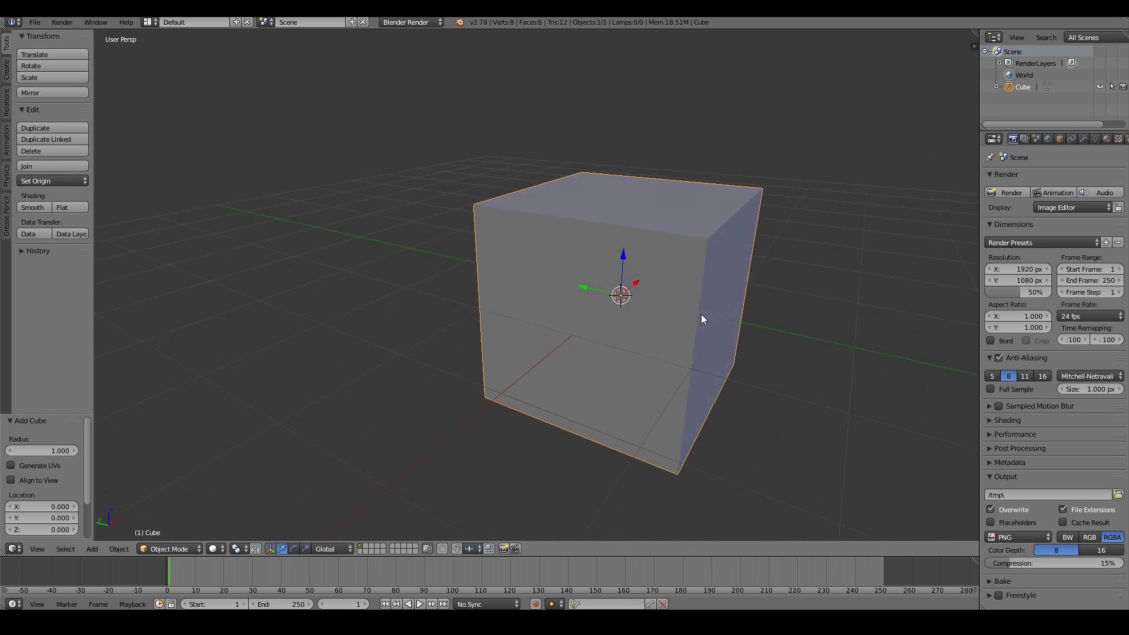
{"action": "key", "text": "Tab"}
{"action": "middle_click_drag", "start_coordinate": [500, 330], "coordinate": [468, 332]}
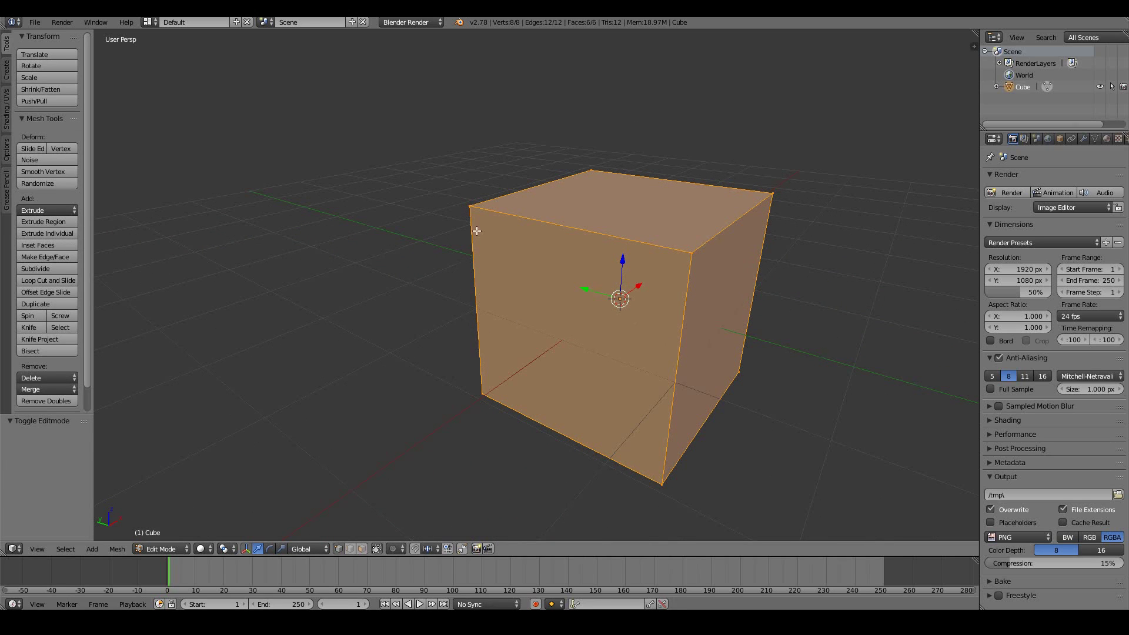
{"action": "middle_click_drag", "start_coordinate": [747, 305], "coordinate": [822, 325]}
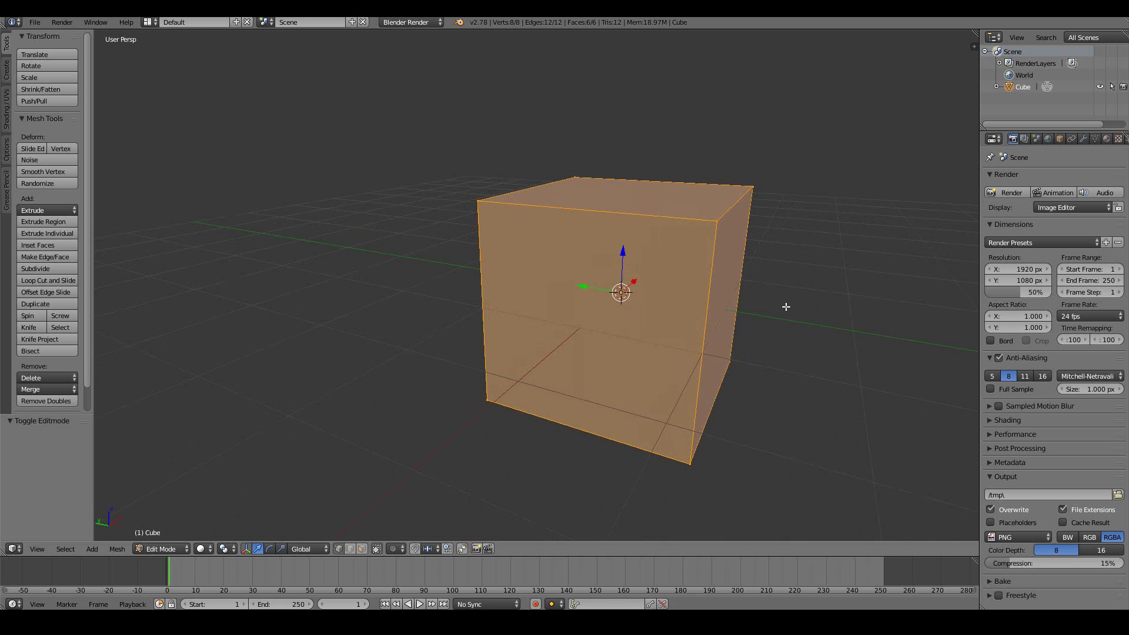
Step: Loop-cut one horizontal edge loop around the cube, slid up just below the top face
{"action": "key", "text": "ctrl+r"}
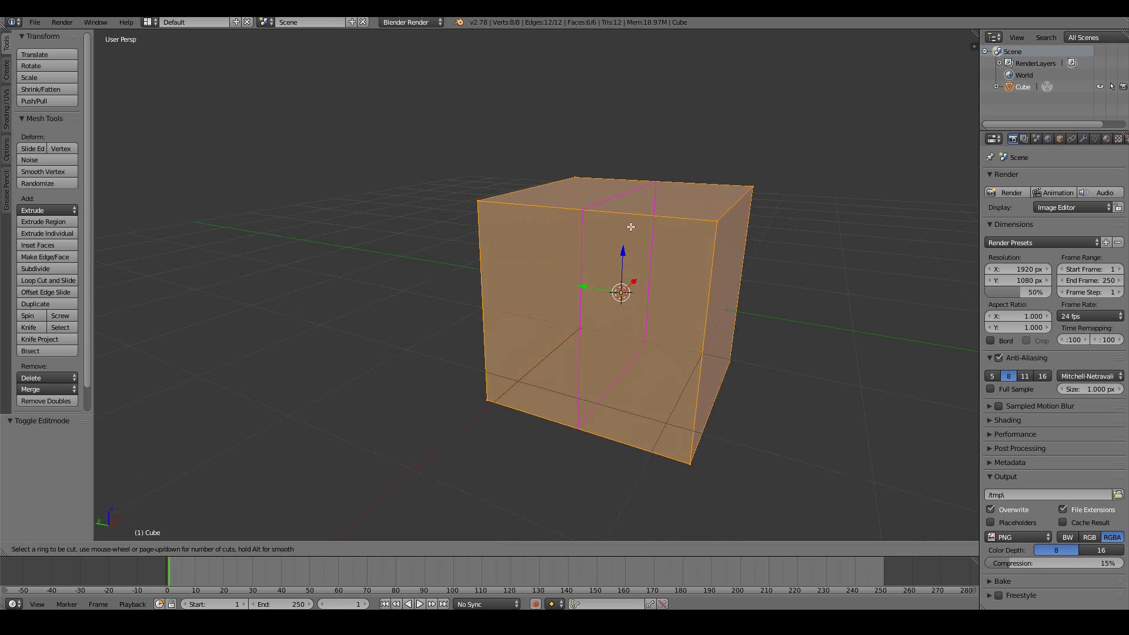
{"action": "left_click", "coordinate": [696, 309]}
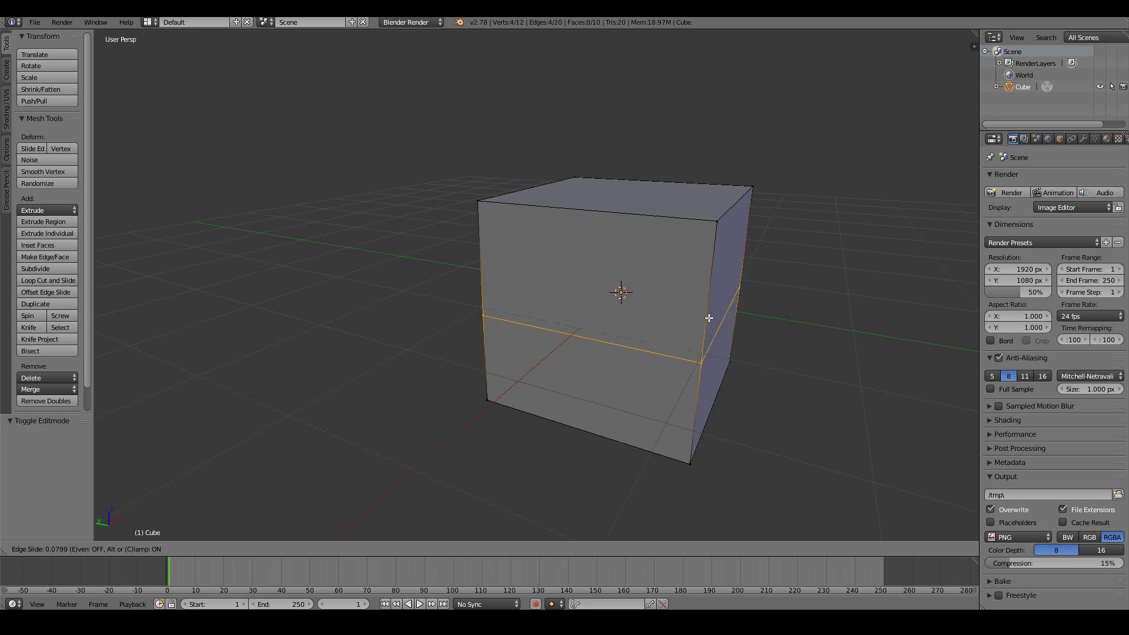
{"action": "left_click", "coordinate": [725, 225]}
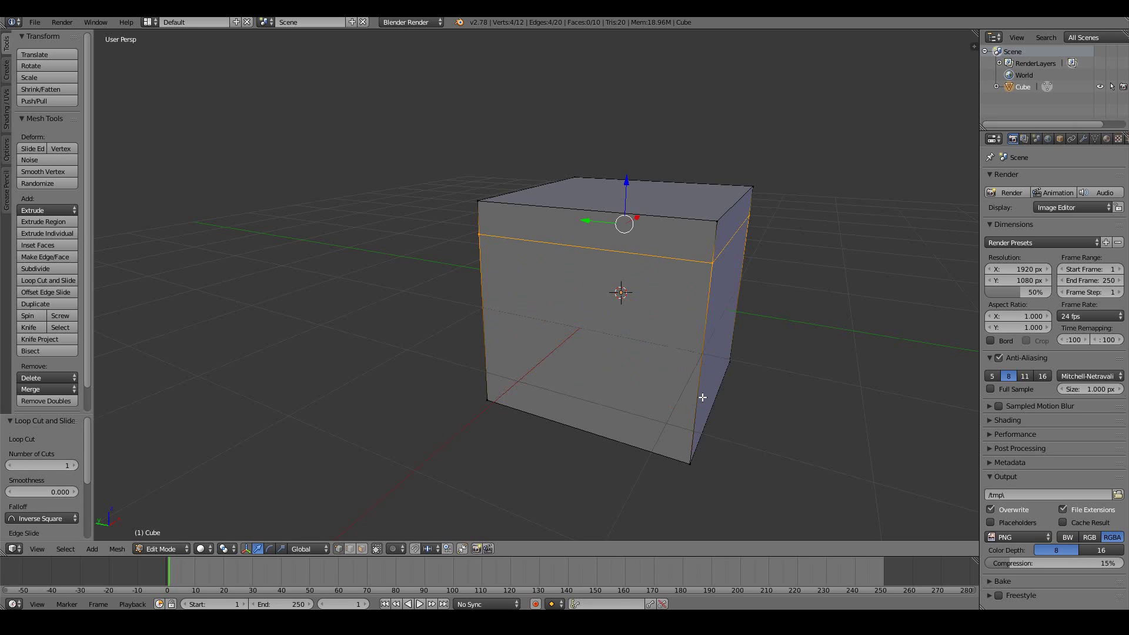
Step: Cut three more horizontal loops (3 cuts) below the top loop, then deselect everything
{"action": "key", "text": "ctrl+r"}
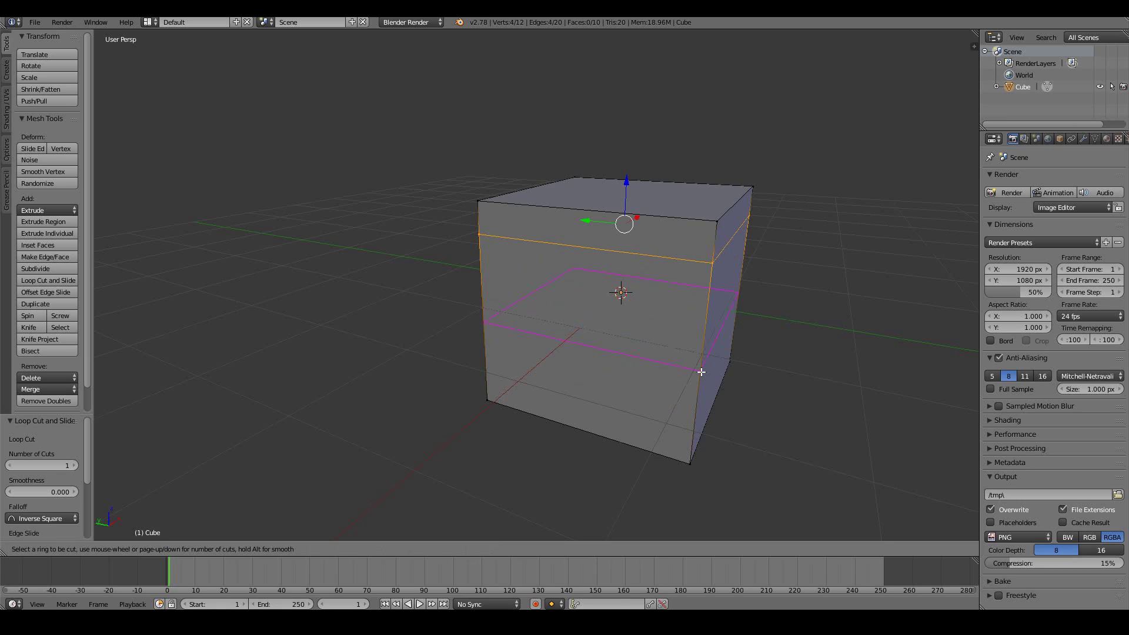
{"action": "scroll", "coordinate": [701, 372], "scroll_direction": "up", "scroll_amount": 1}
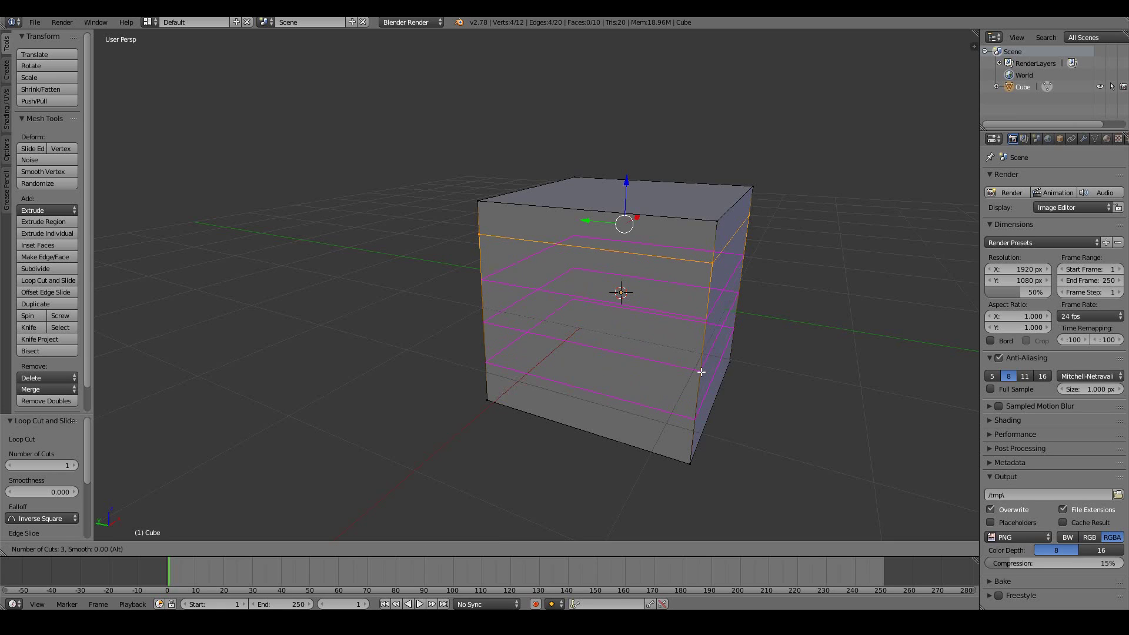
{"action": "left_click", "coordinate": [701, 372]}
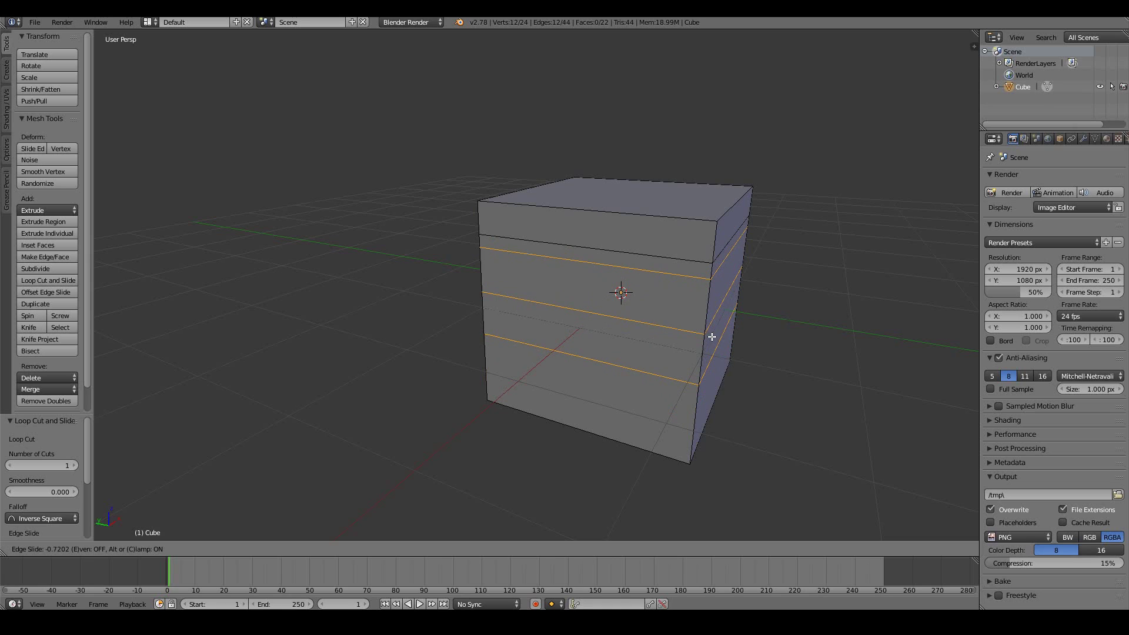
{"action": "left_click", "coordinate": [713, 336]}
{"action": "key", "text": "a"}
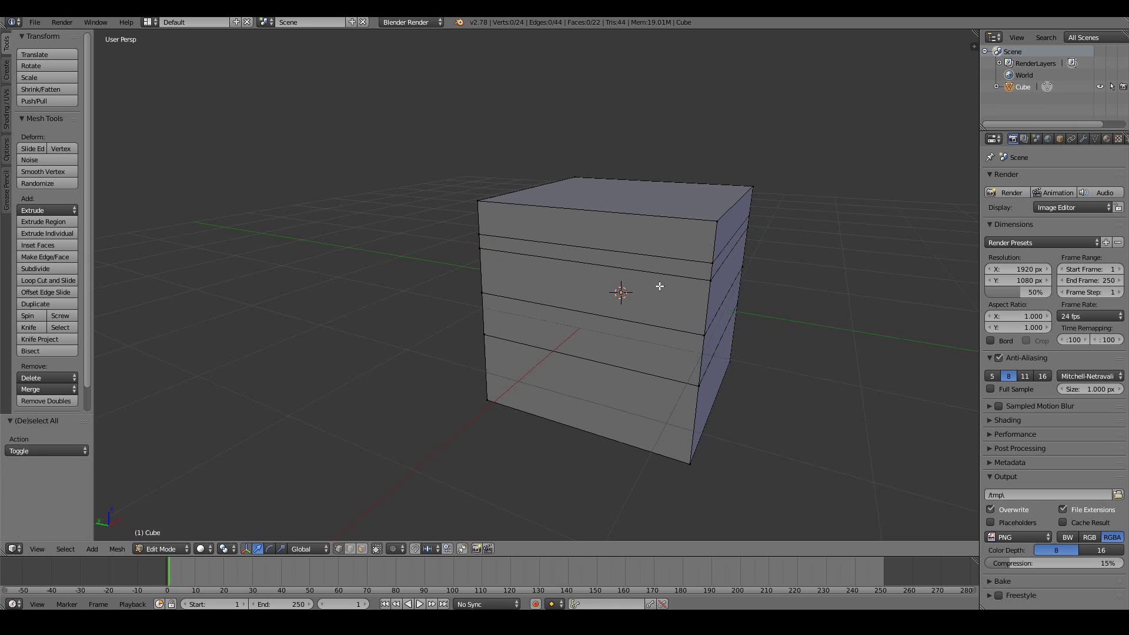
{"action": "right_click", "coordinate": [694, 336]}
Step: Raise the front middle edge loop 0.264 along Z
{"action": "middle_click_drag", "start_coordinate": [554, 352], "coordinate": [512, 302]}
{"action": "right_click", "coordinate": [511, 302]}
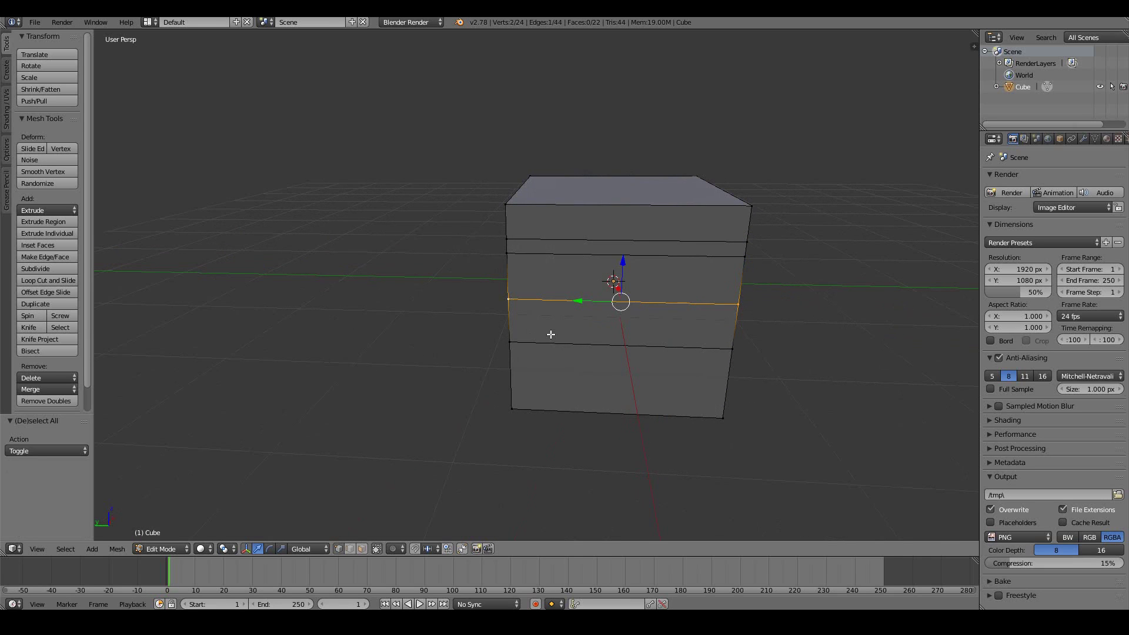
{"action": "key", "text": "g"}
{"action": "key", "text": "z"}
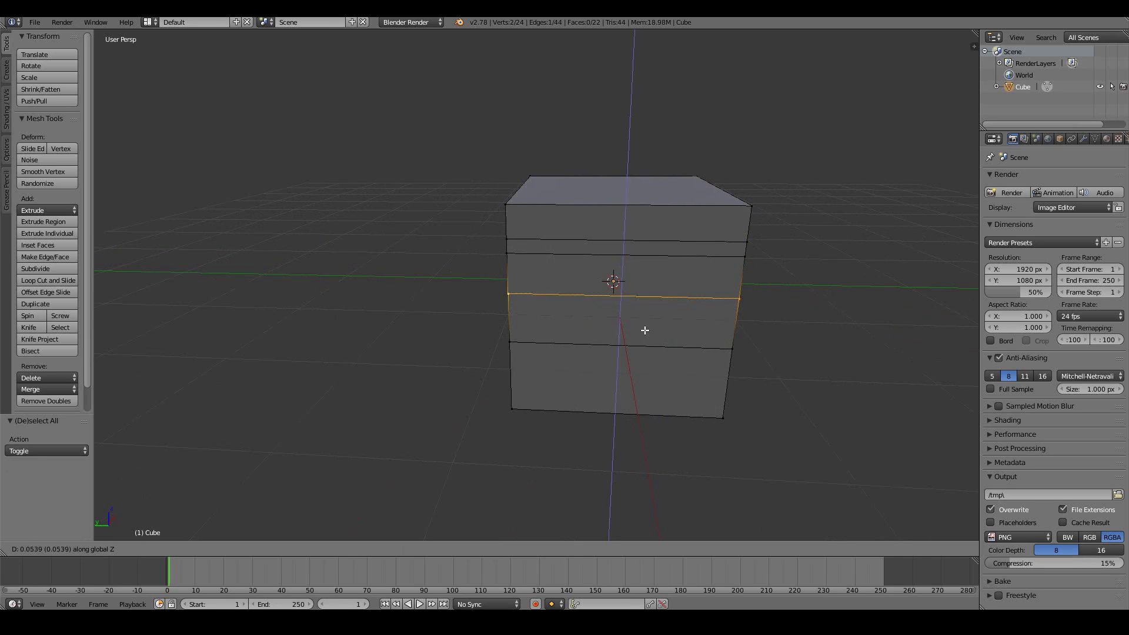
{"action": "left_click", "coordinate": [644, 311]}
Step: Try vertex and edge selections in front view, then deselect all and pick the front horizontal loop
{"action": "middle_click_drag", "start_coordinate": [600, 312], "coordinate": [704, 289]}
{"action": "right_click", "coordinate": [766, 342]}
{"action": "right_click", "coordinate": [644, 335], "text": "shift"}
{"action": "key", "text": "KP_1"}
{"action": "right_click", "coordinate": [695, 303]}
{"action": "right_click", "coordinate": [652, 300], "text": "shift"}
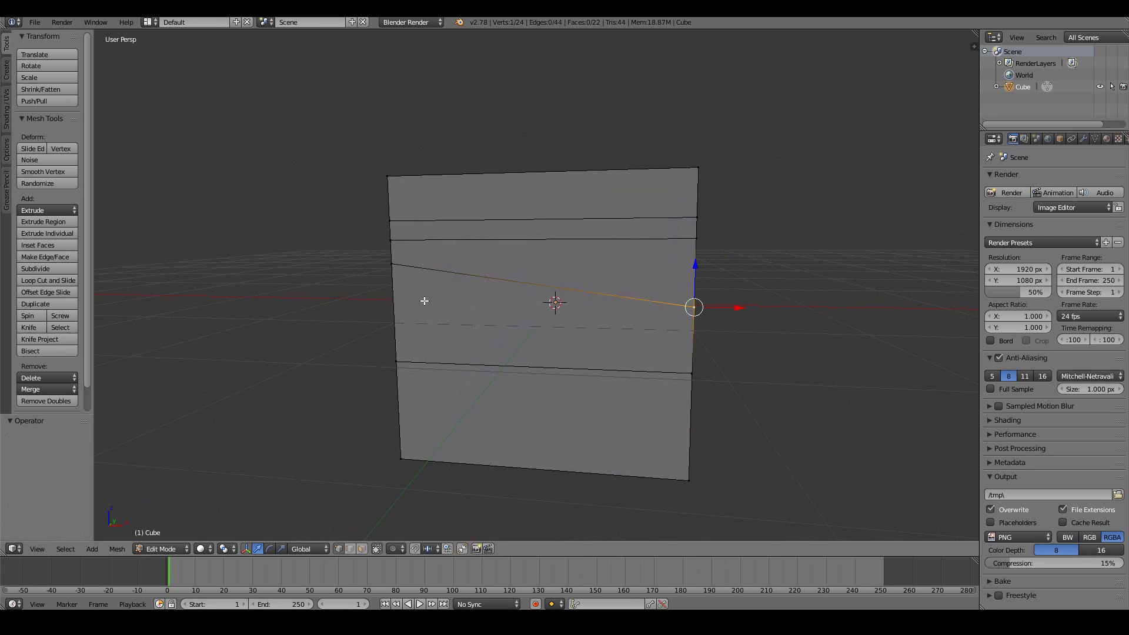
{"action": "right_click", "coordinate": [390, 300]}
{"action": "right_click", "coordinate": [391, 300], "text": "shift"}
{"action": "middle_click_drag", "start_coordinate": [391, 299], "coordinate": [428, 298]}
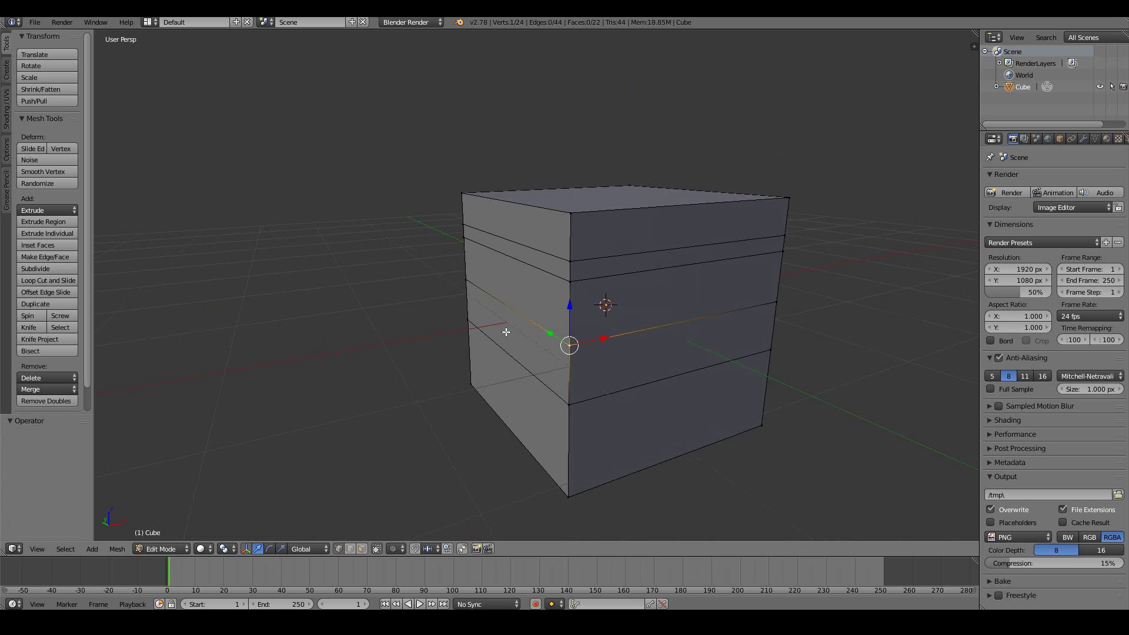
{"action": "key", "text": "a"}
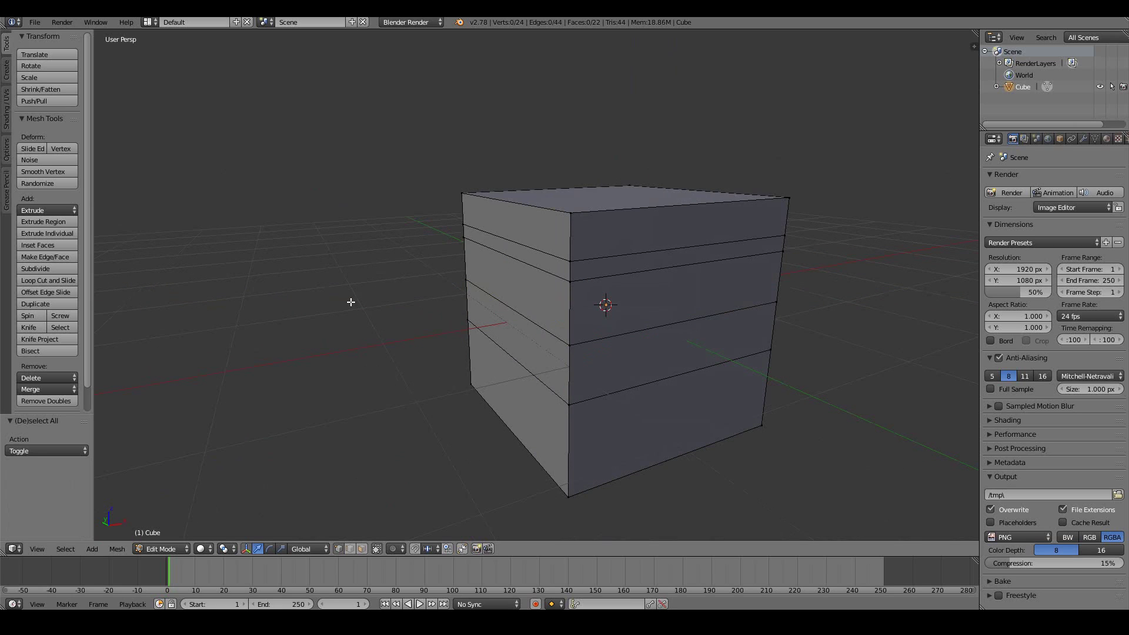
{"action": "right_click", "coordinate": [629, 332], "text": "alt"}
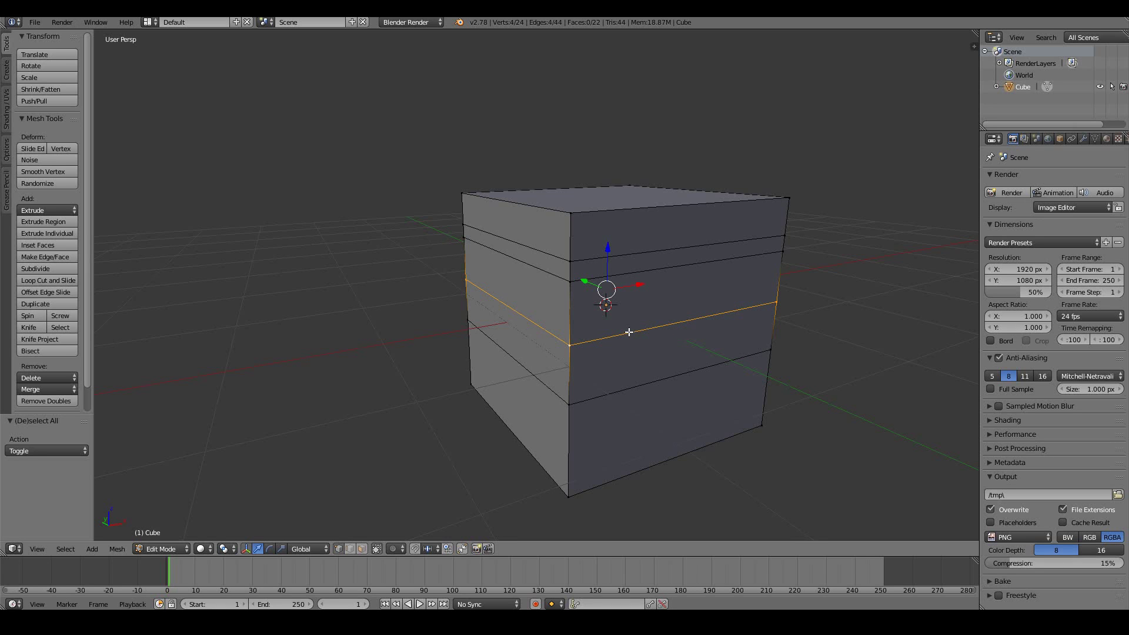
Step: Raise two horizontal edge loops along Z, by 0.315 and 0.610
{"action": "middle_click_drag", "start_coordinate": [628, 332], "coordinate": [791, 332]}
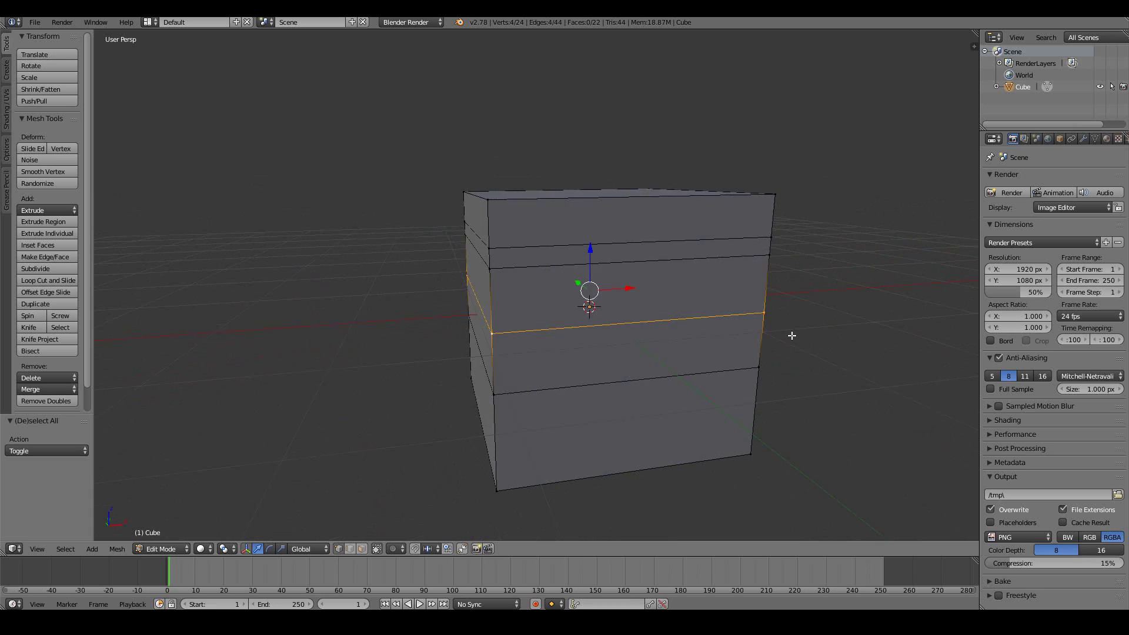
{"action": "key", "text": "g"}
{"action": "key", "text": "z"}
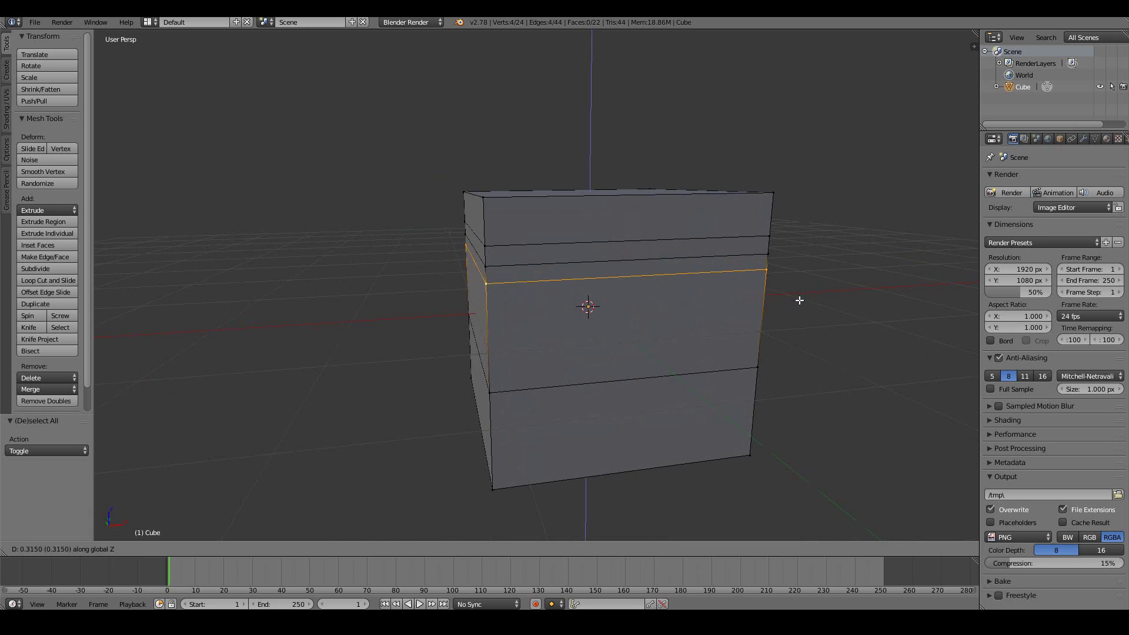
{"action": "left_click", "coordinate": [799, 300]}
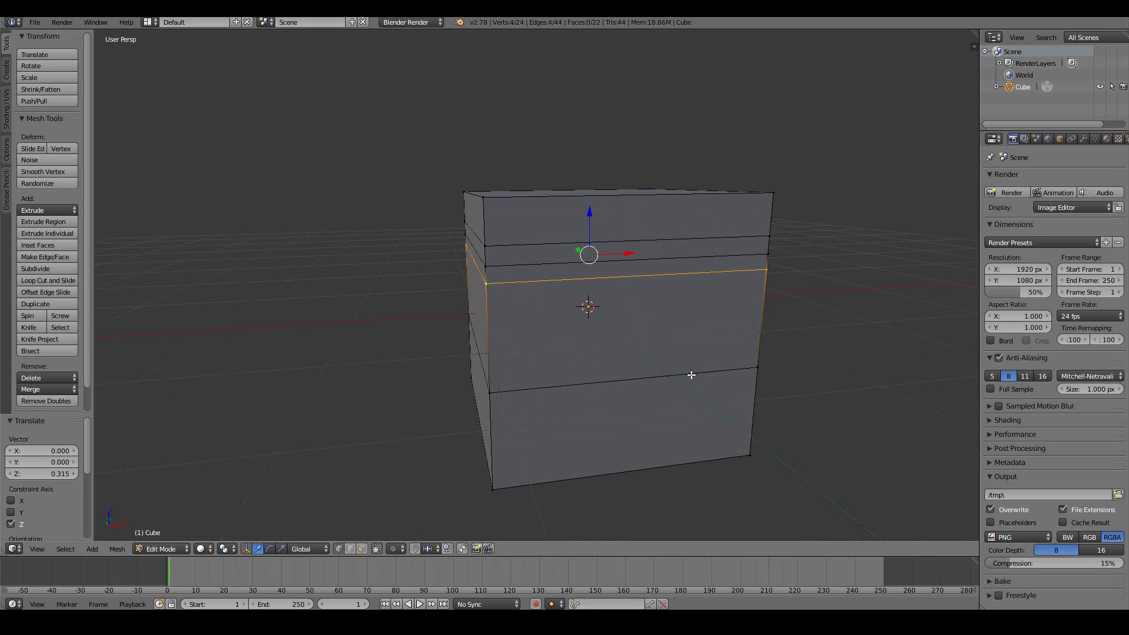
{"action": "right_click", "coordinate": [691, 374], "text": "alt"}
{"action": "key", "text": "g"}
{"action": "key", "text": "z"}
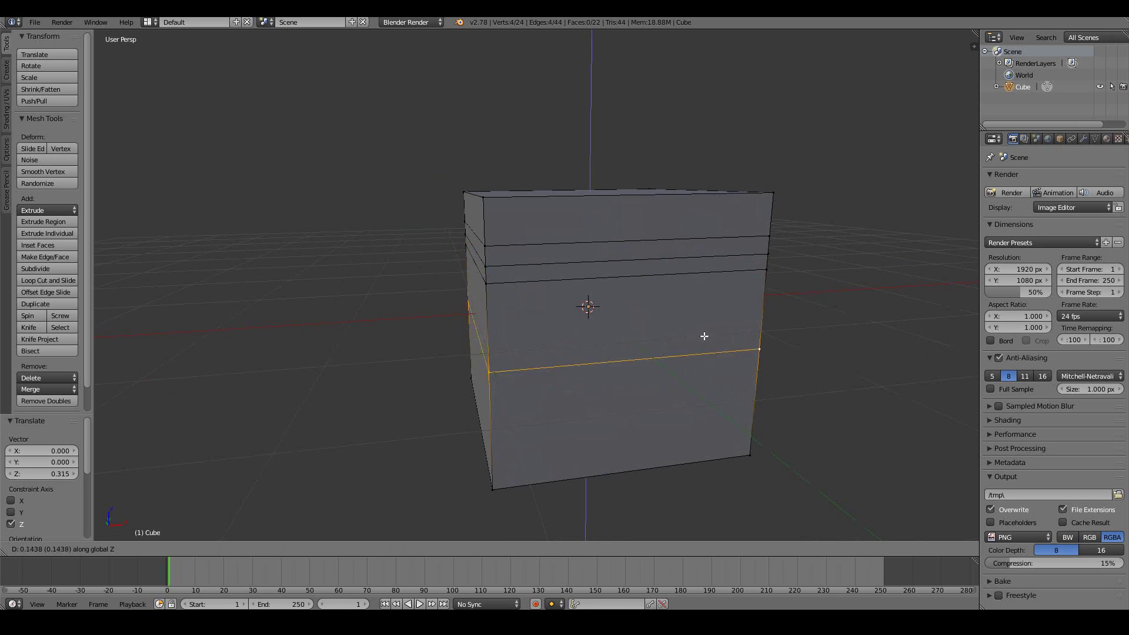
{"action": "left_click", "coordinate": [707, 307]}
{"action": "middle_click_drag", "start_coordinate": [708, 307], "coordinate": [571, 302]}
Step: Add two centred vertical edge loops (2 cuts) over the cube and select the left one
{"action": "key", "text": "ctrl+r"}
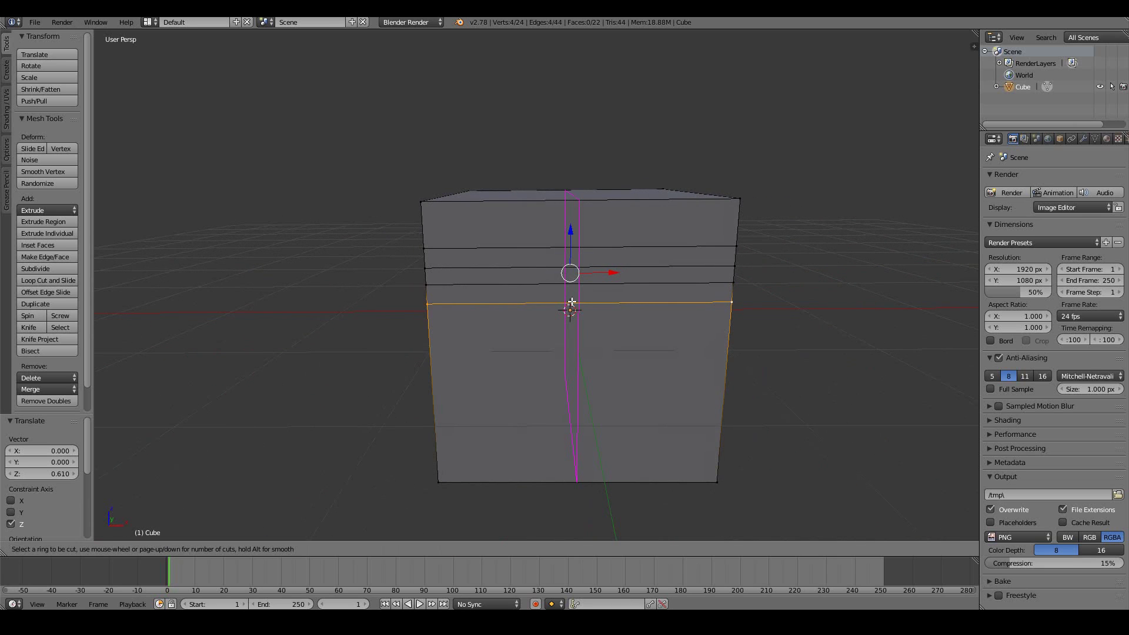
{"action": "scroll", "coordinate": [571, 302], "scroll_direction": "up", "scroll_amount": 1}
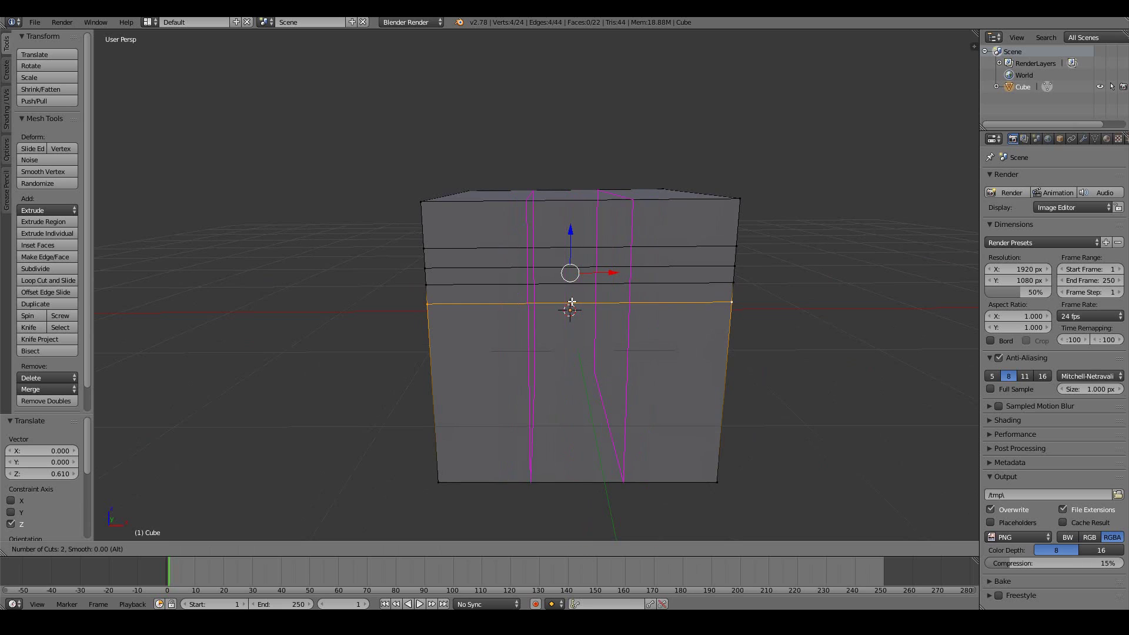
{"action": "left_click", "coordinate": [571, 303]}
{"action": "right_click", "coordinate": [572, 302]}
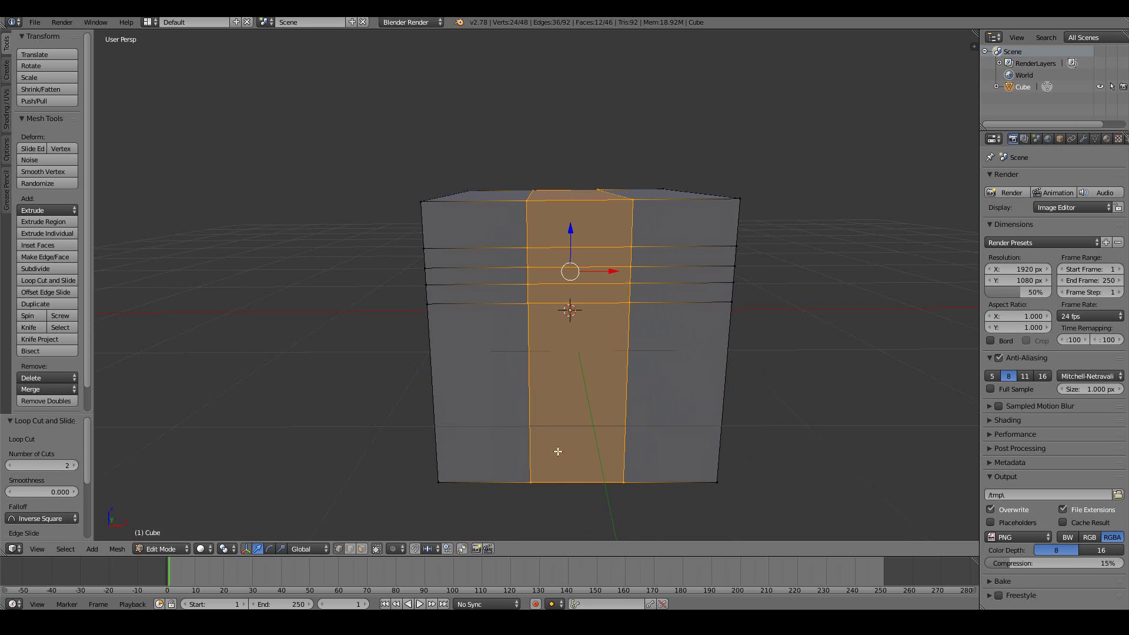
{"action": "right_click", "coordinate": [527, 376], "text": "alt"}
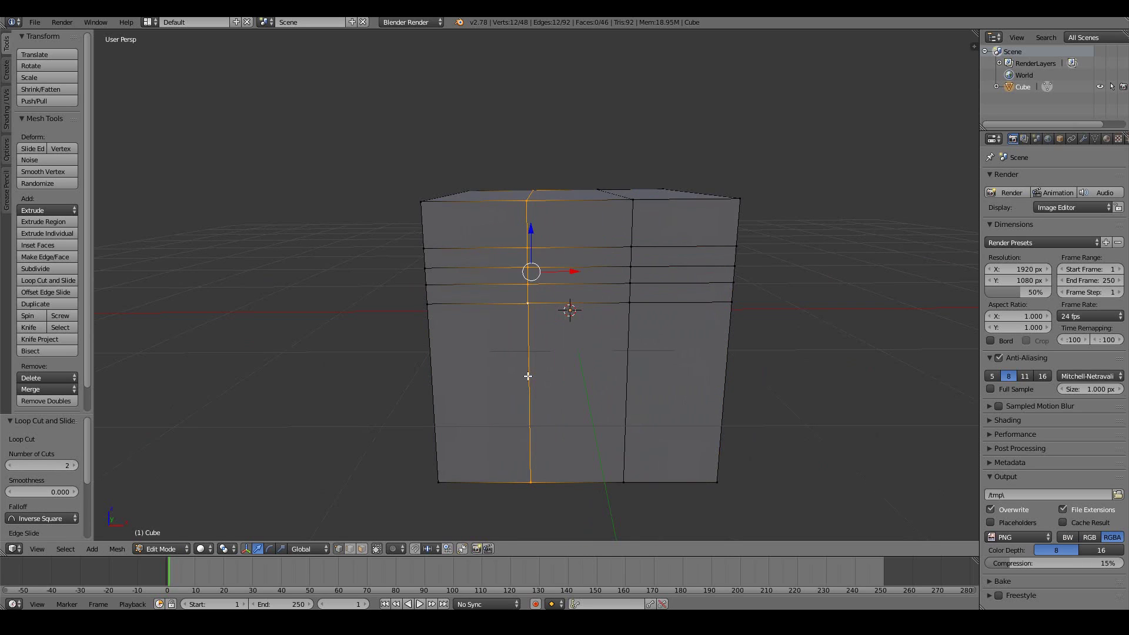
Step: Edge-slide the selected vertical loop, then nudge it along the X axis
{"action": "key", "text": "g"}
{"action": "key", "text": "g"}
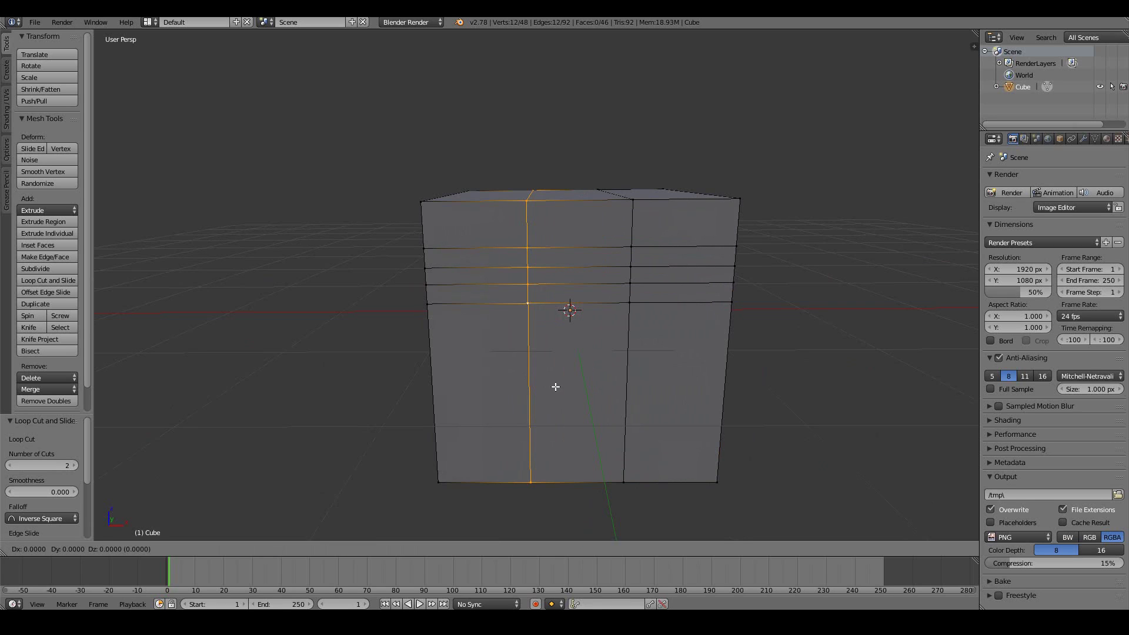
{"action": "key", "text": "Escape"}
{"action": "key", "text": "g"}
{"action": "key", "text": "g"}
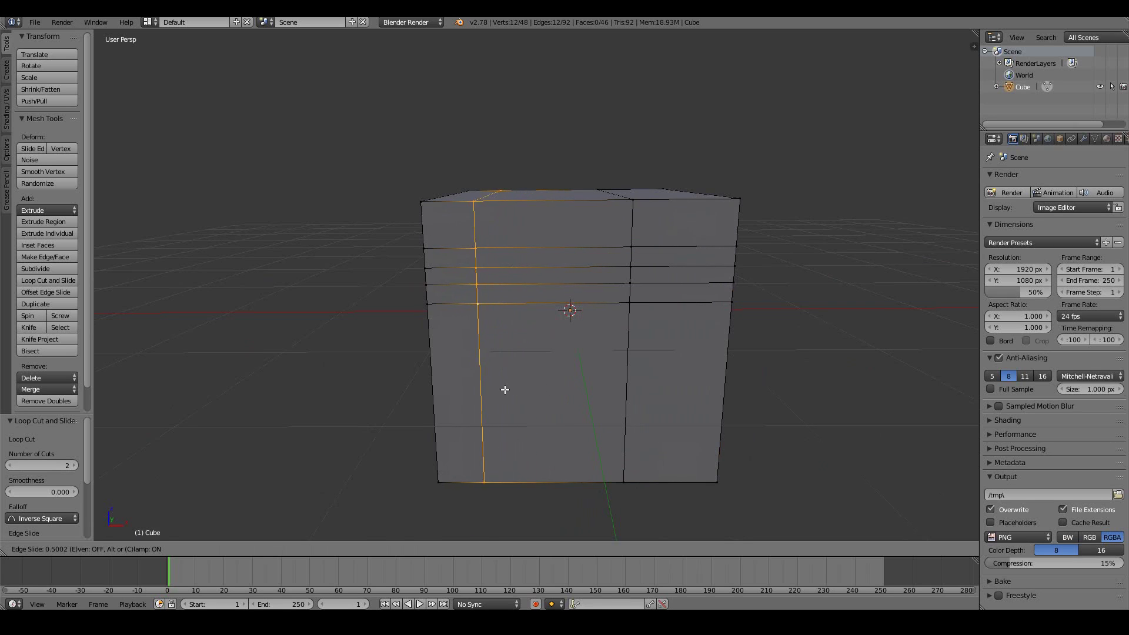
{"action": "left_click", "coordinate": [593, 387]}
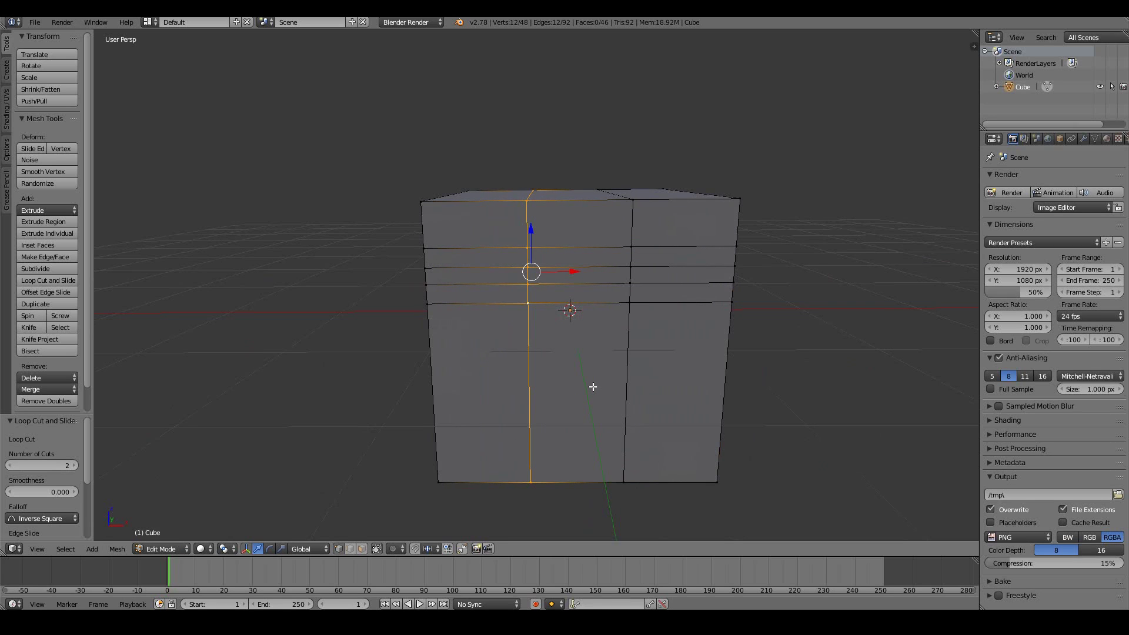
{"action": "key", "text": "g"}
{"action": "key", "text": "x"}
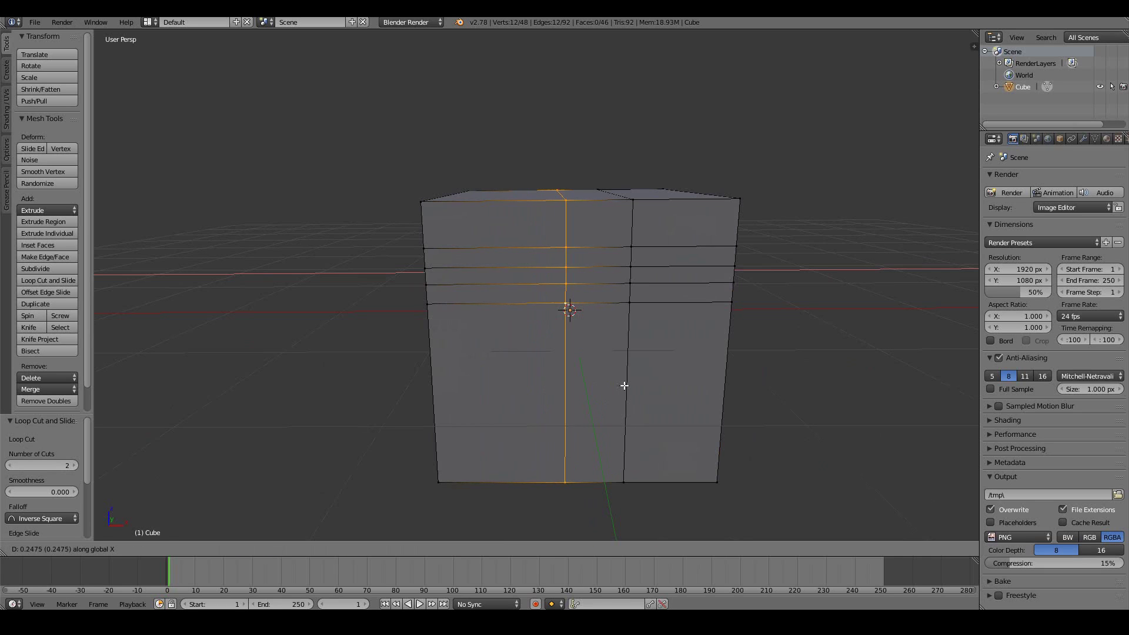
{"action": "left_click", "coordinate": [600, 378]}
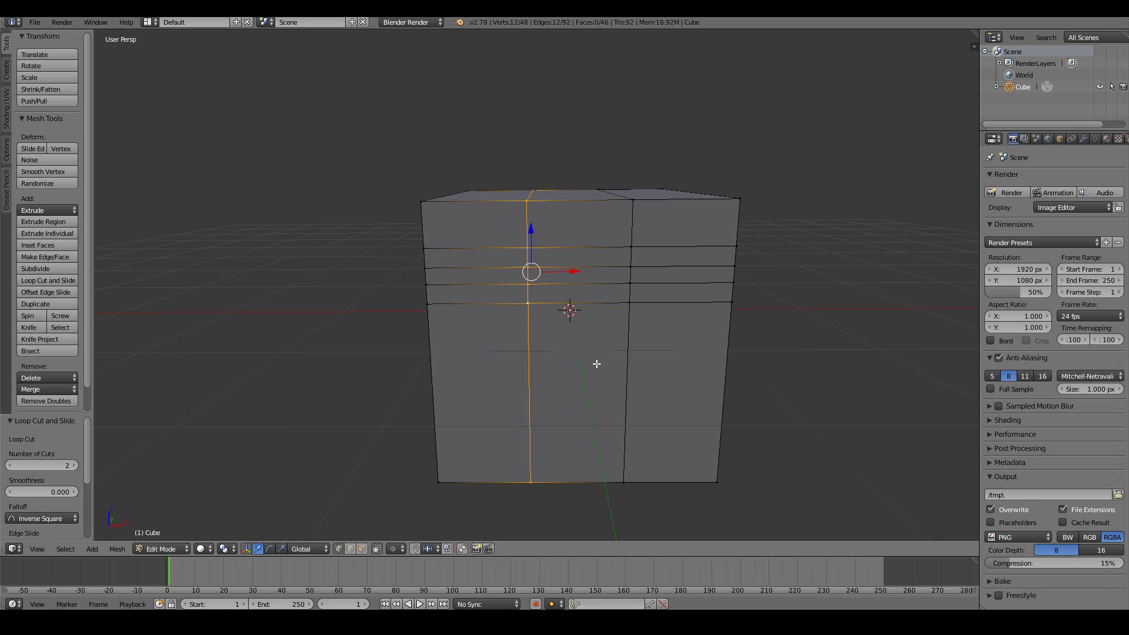
Step: Slide the vertical loops close to the cube's left and right corners
{"action": "key", "text": "g"}
{"action": "key", "text": "g"}
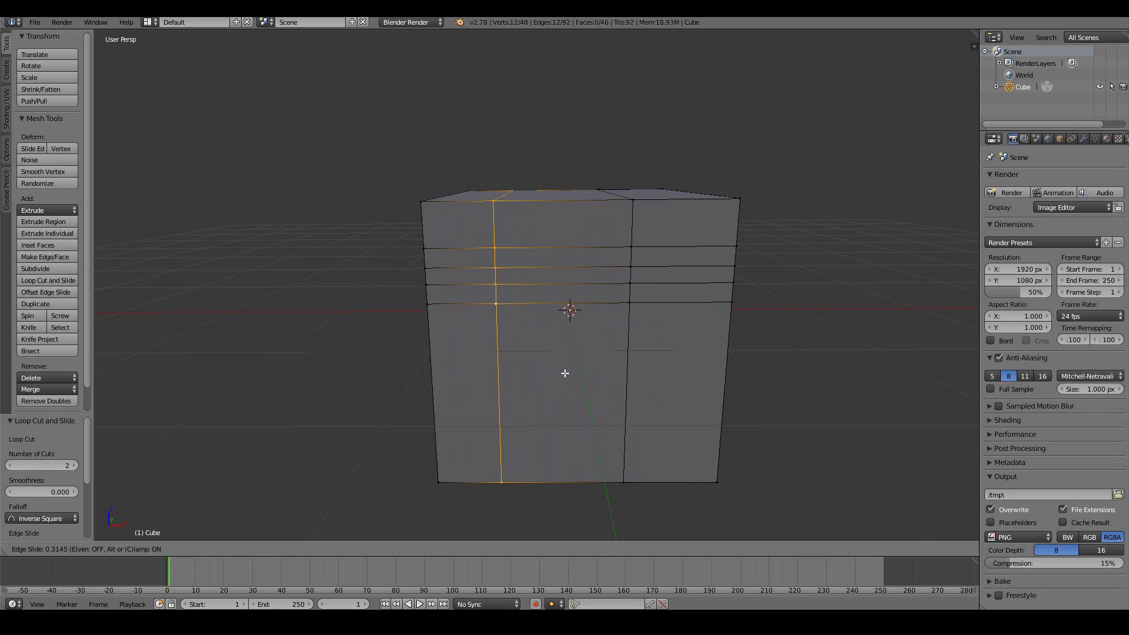
{"action": "left_click", "coordinate": [531, 375]}
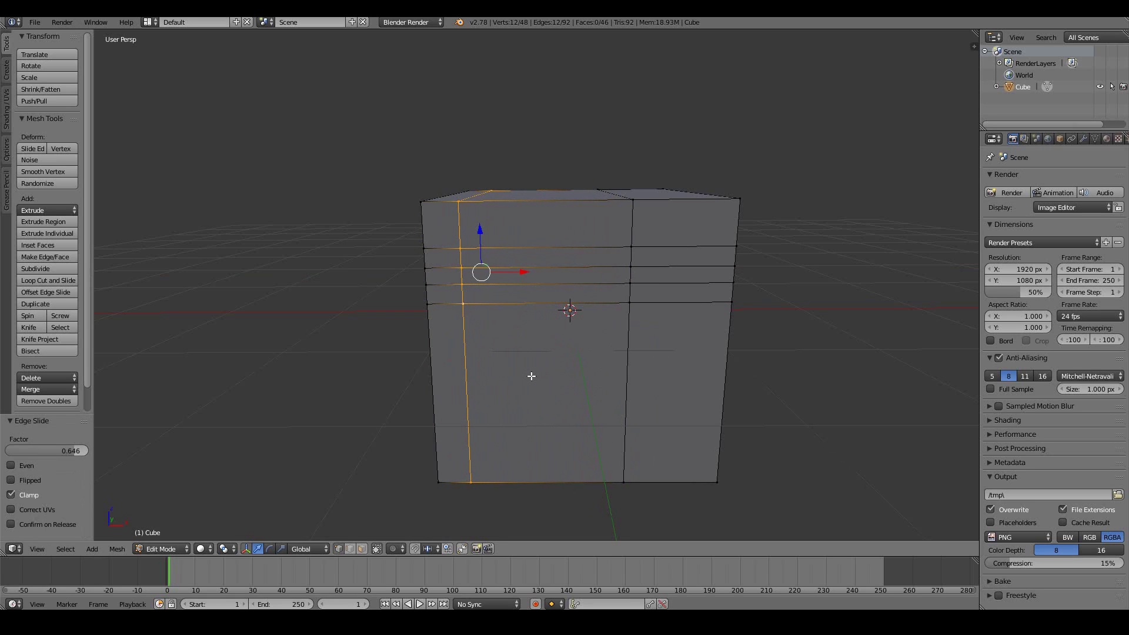
{"action": "right_click", "coordinate": [625, 369], "text": "alt"}
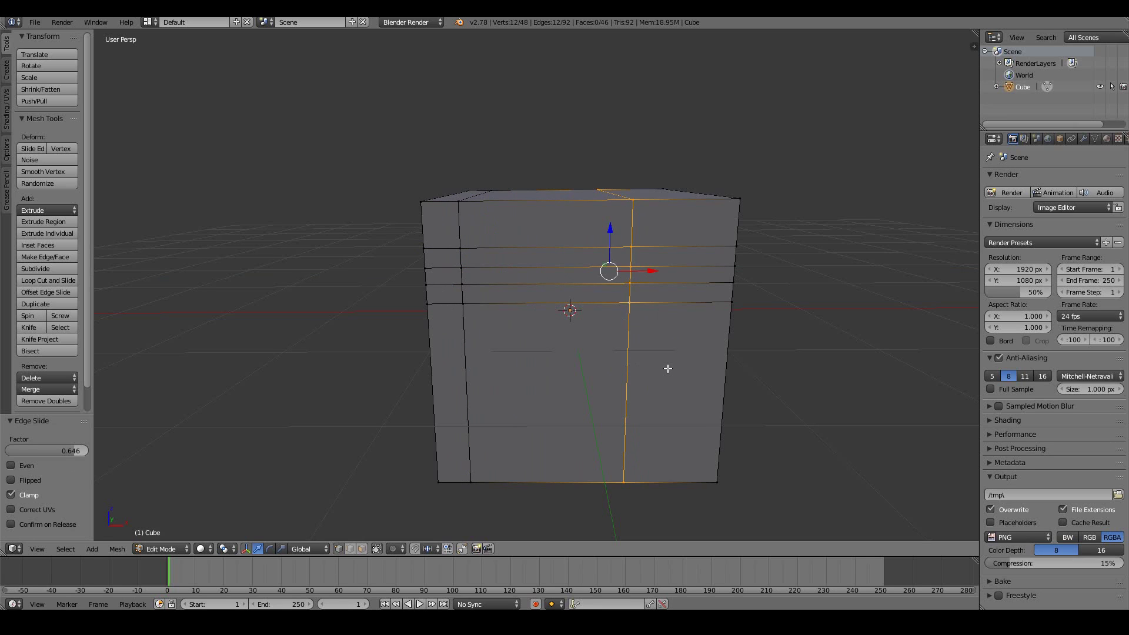
{"action": "key", "text": "g"}
{"action": "key", "text": "g"}
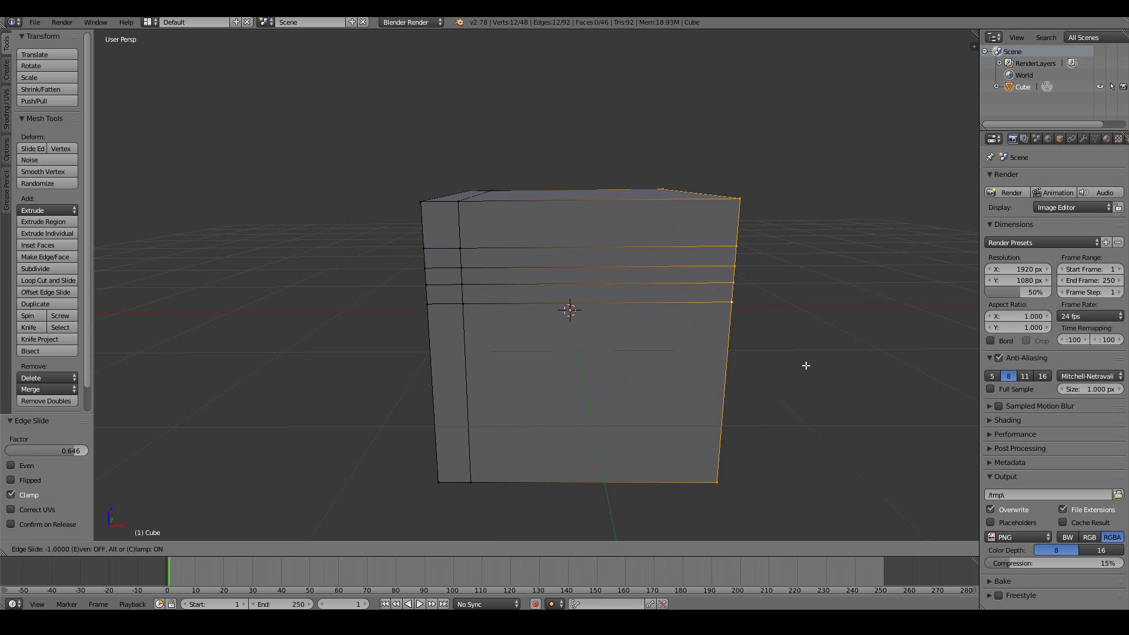
{"action": "left_click", "coordinate": [741, 371]}
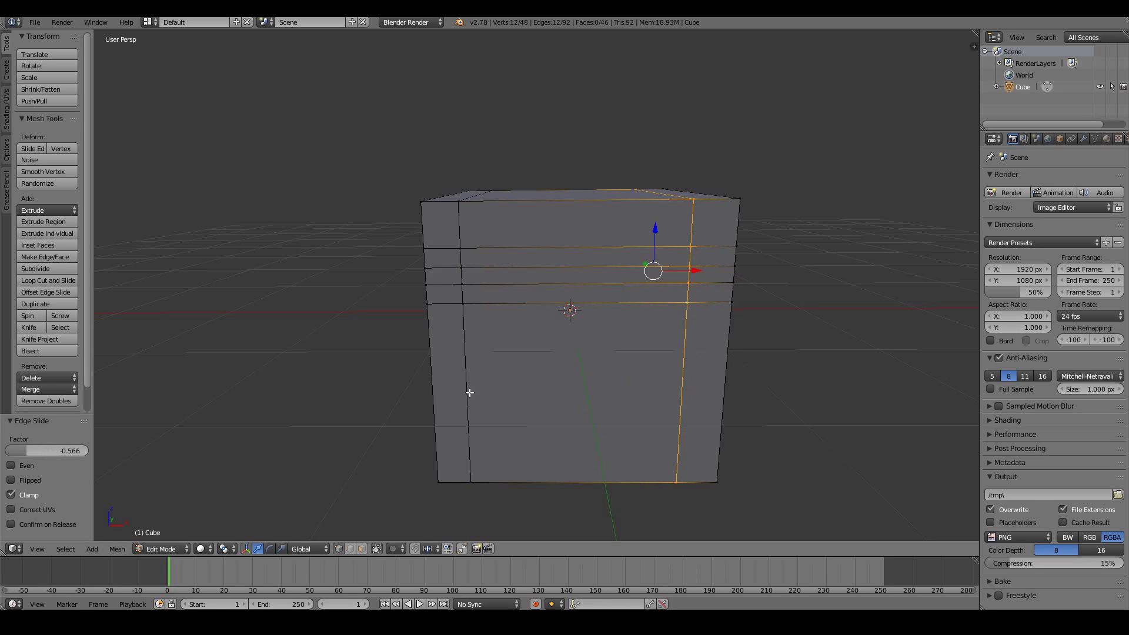
Step: Slide the left-side vertical loop slightly toward its corner and inspect the cube's left face
{"action": "right_click", "coordinate": [469, 392], "text": "alt"}
{"action": "key", "text": "g"}
{"action": "key", "text": "g"}
{"action": "left_click", "coordinate": [584, 405]}
{"action": "middle_click_drag", "start_coordinate": [584, 404], "coordinate": [509, 373]}
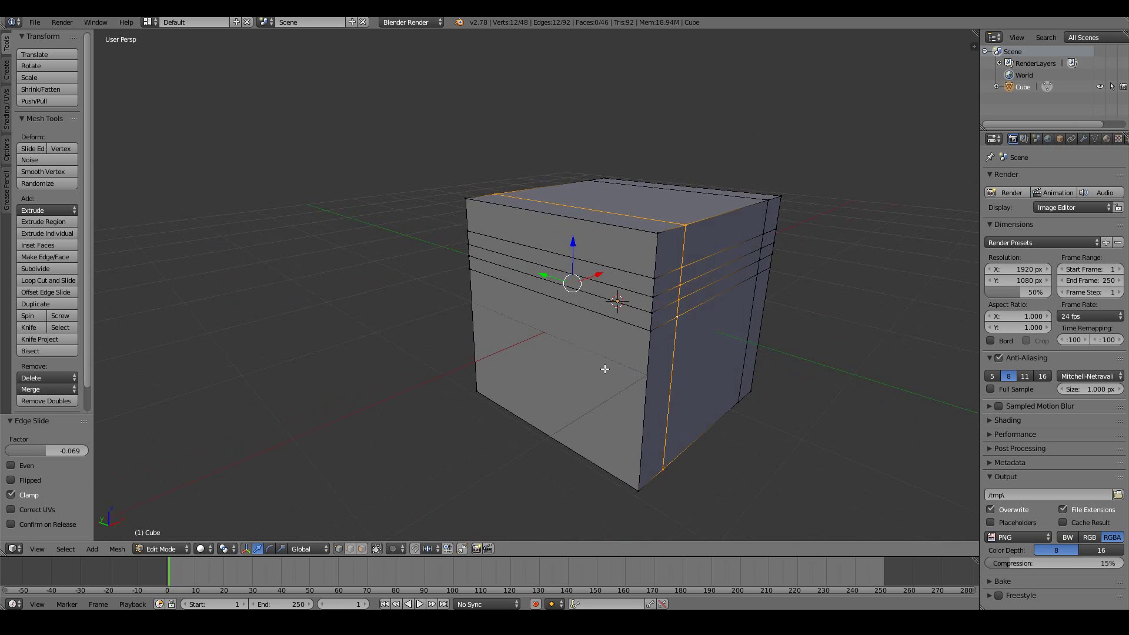
{"action": "middle_click_drag", "start_coordinate": [604, 368], "coordinate": [492, 433]}
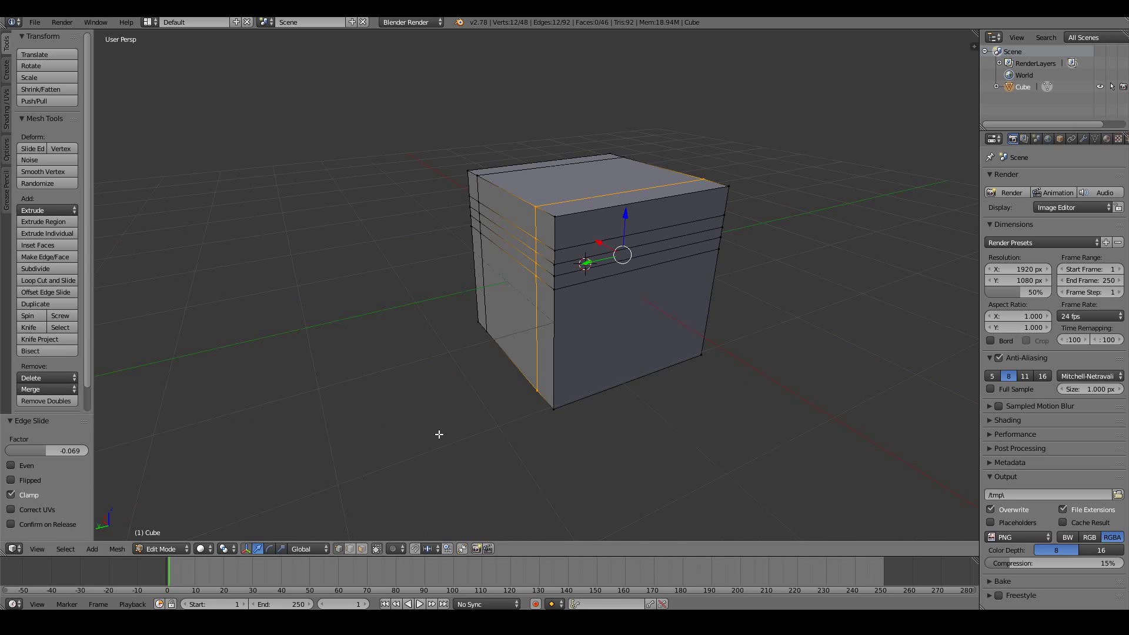
{"action": "scroll", "coordinate": [457, 415], "scroll_direction": "up", "scroll_amount": 1}
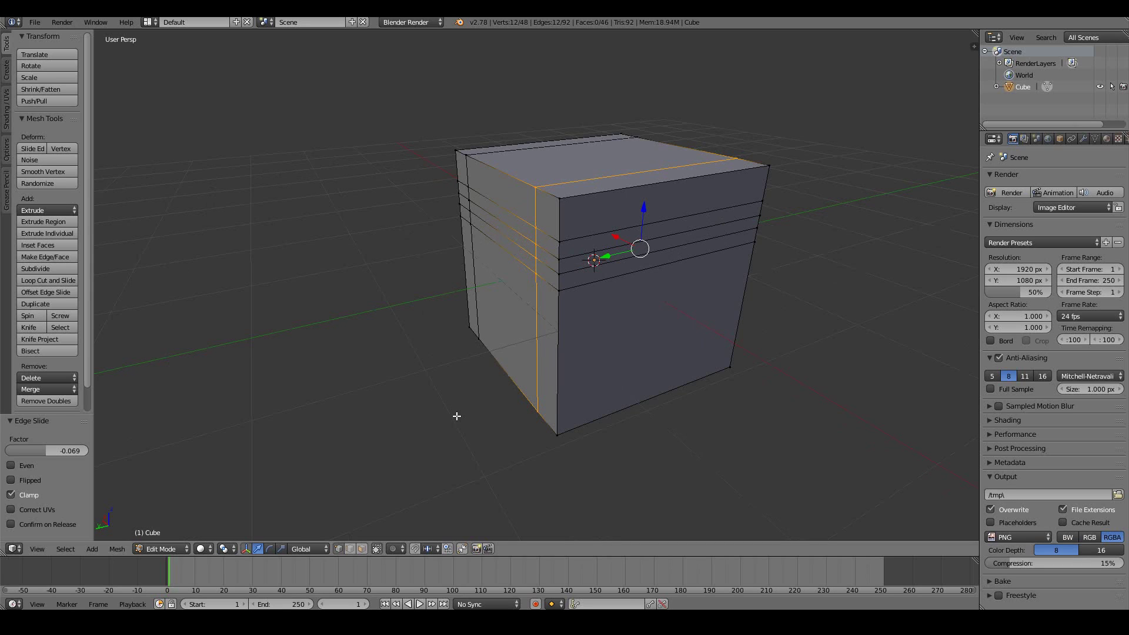
{"action": "mouse_move", "coordinate": [670, 359]}
{"action": "middle_mouse_down"}
{"action": "mouse_move", "coordinate": [574, 345]}
{"action": "mouse_move", "coordinate": [698, 353]}
{"action": "mouse_move", "coordinate": [680, 353]}
{"action": "middle_mouse_up"}
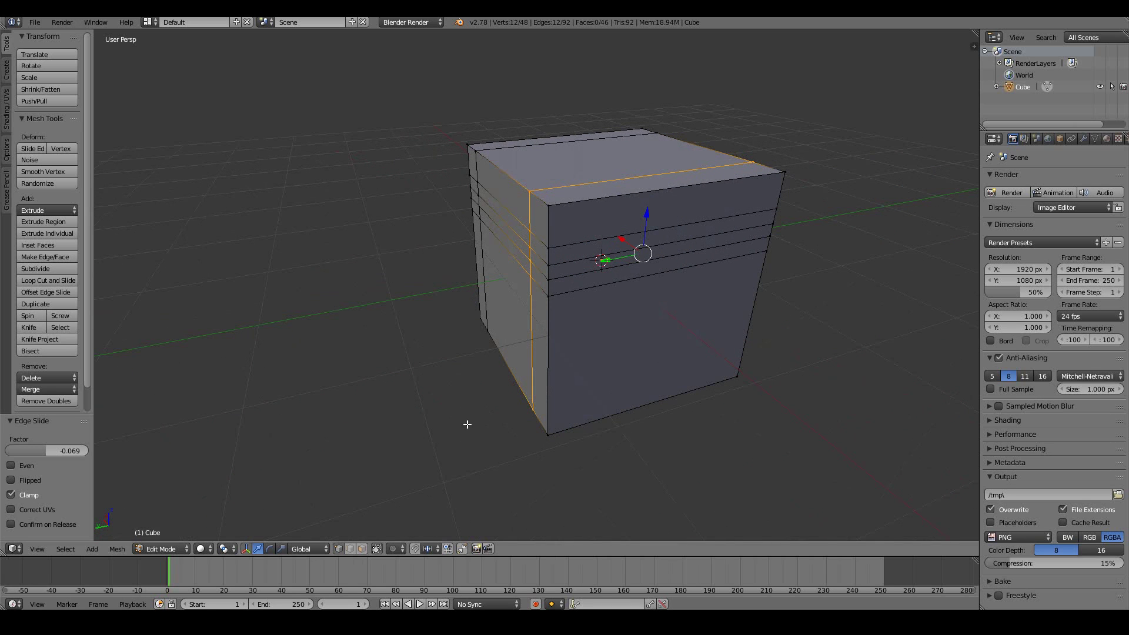
{"action": "left_click", "coordinate": [361, 548]}
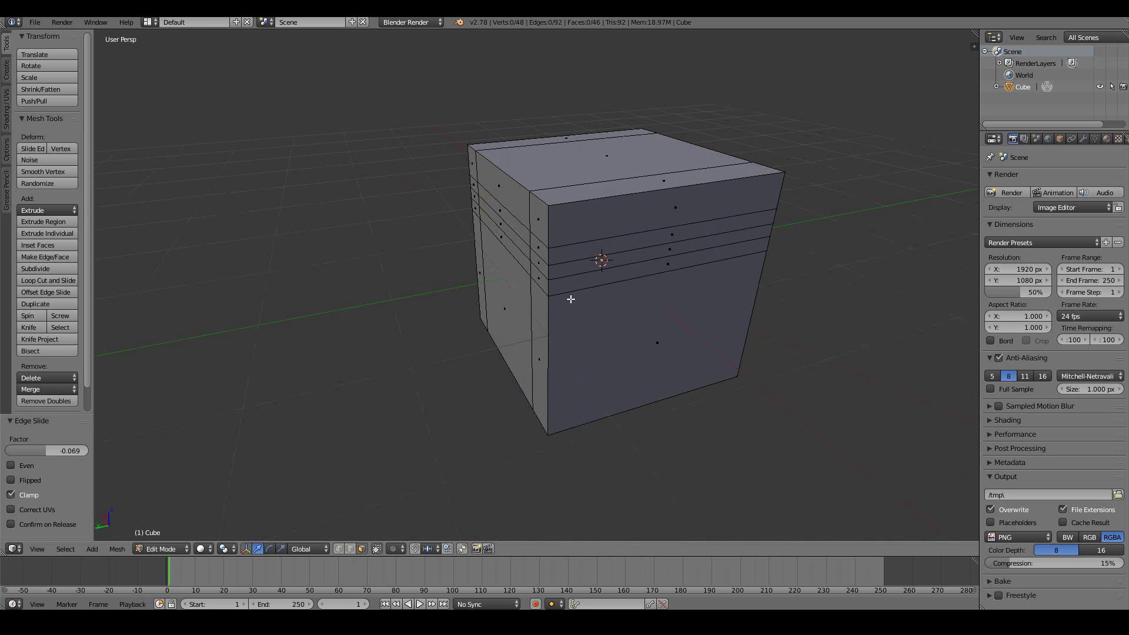
Step: Extrude the narrow side face strip 0.894 outward into a thin beam
{"action": "middle_click_drag", "start_coordinate": [569, 297], "coordinate": [657, 383]}
{"action": "right_click", "coordinate": [530, 231]}
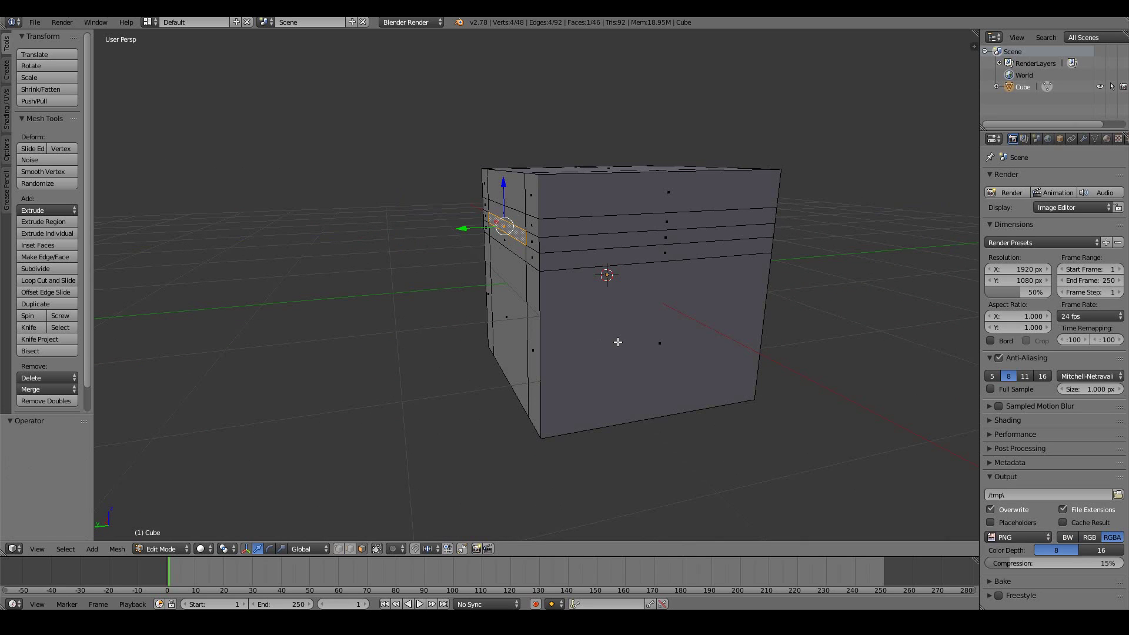
{"action": "key", "text": "e"}
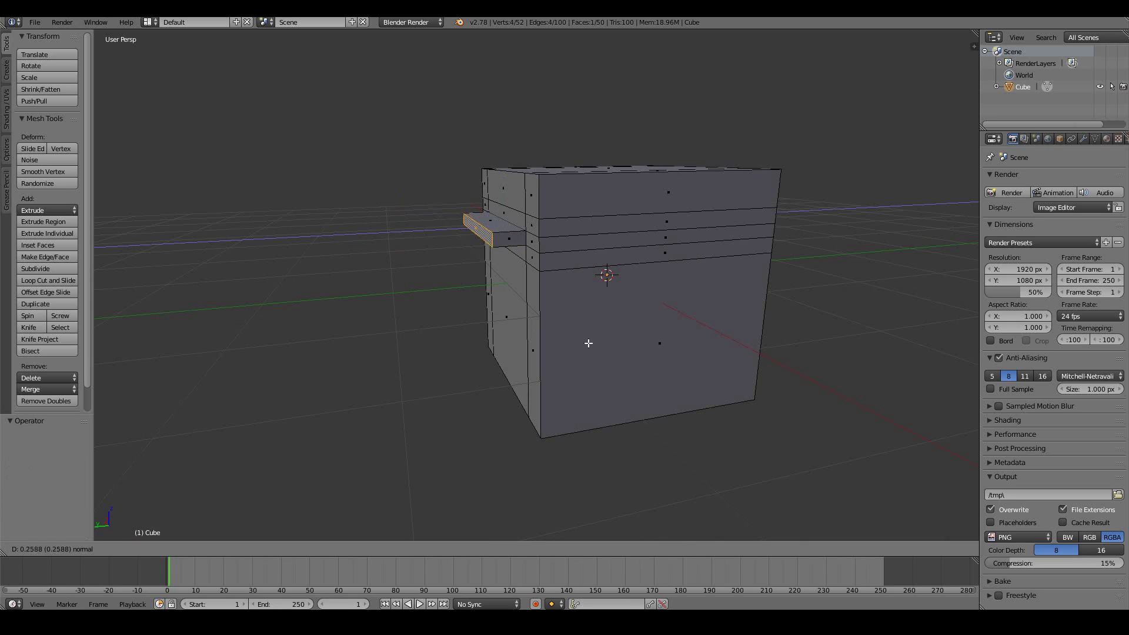
{"action": "left_click", "coordinate": [515, 331]}
{"action": "middle_click_drag", "start_coordinate": [551, 325], "coordinate": [543, 323]}
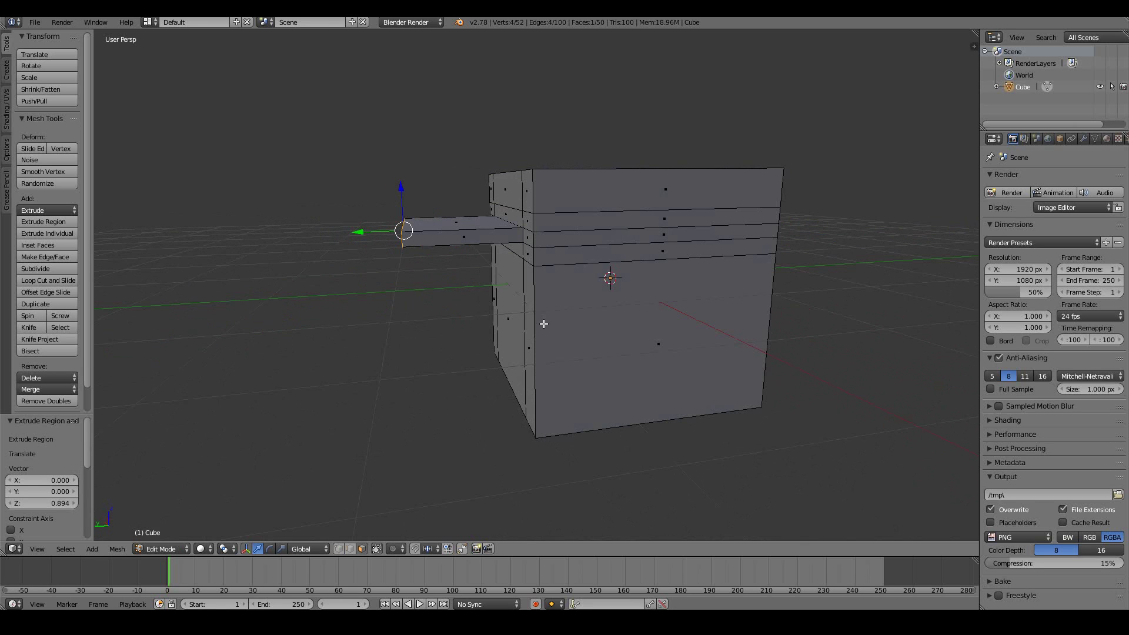
{"action": "middle_click_drag", "start_coordinate": [482, 296], "coordinate": [488, 299]}
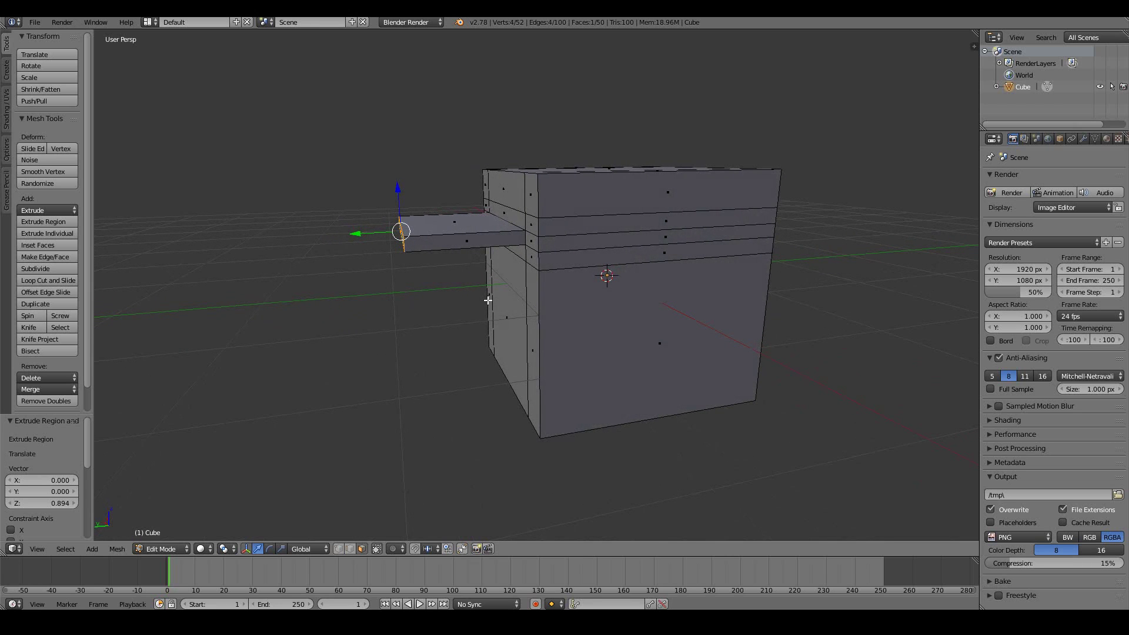
Step: Extend the beam's end face a little, then extrude it upward into a post
{"action": "middle_click_drag", "start_coordinate": [475, 293], "coordinate": [456, 285]}
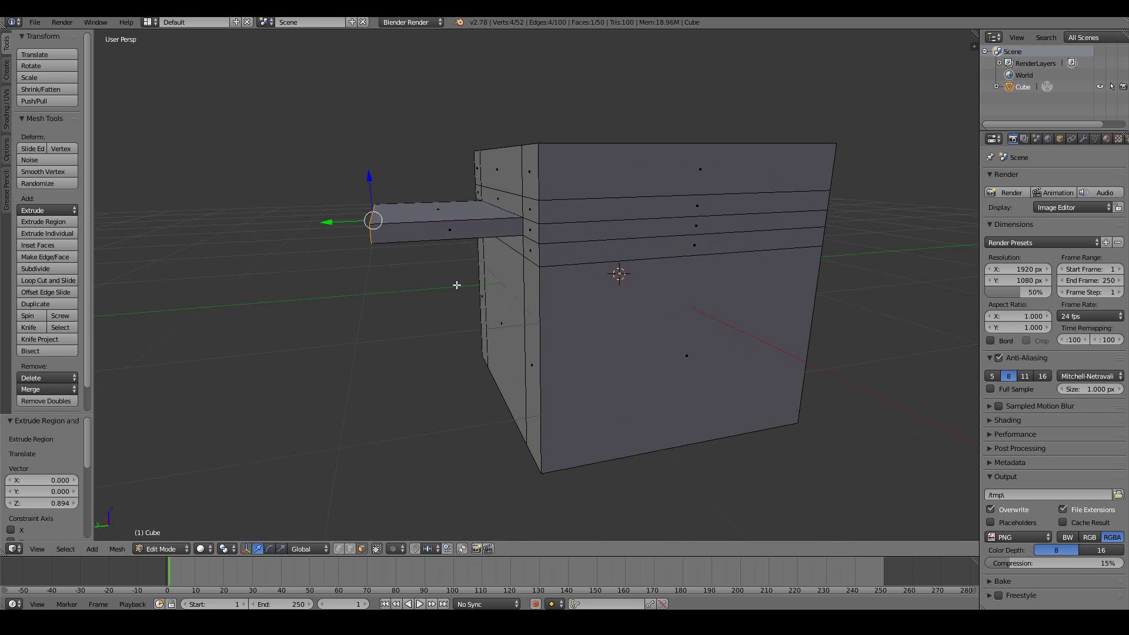
{"action": "key", "text": "e"}
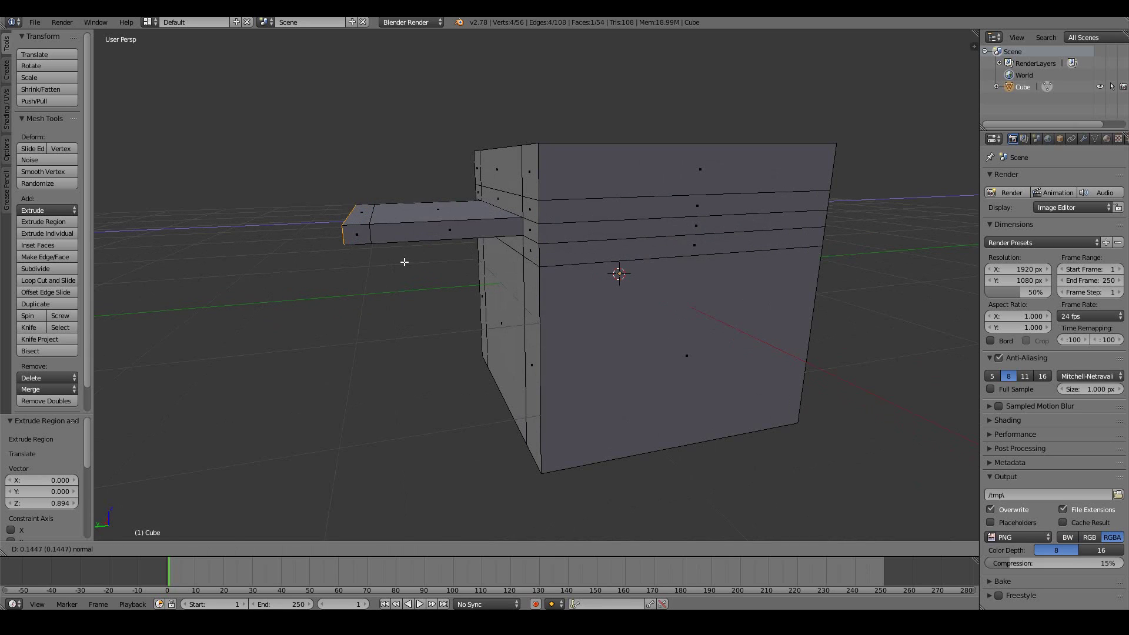
{"action": "left_click", "coordinate": [402, 257]}
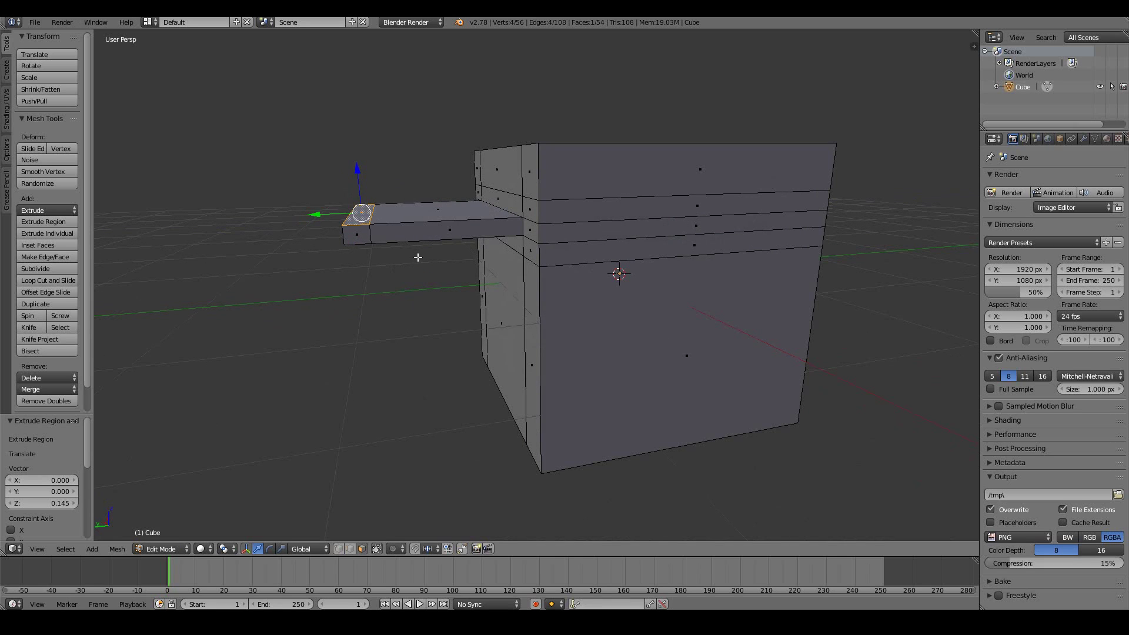
{"action": "key", "text": "e"}
{"action": "left_click", "coordinate": [435, 116]}
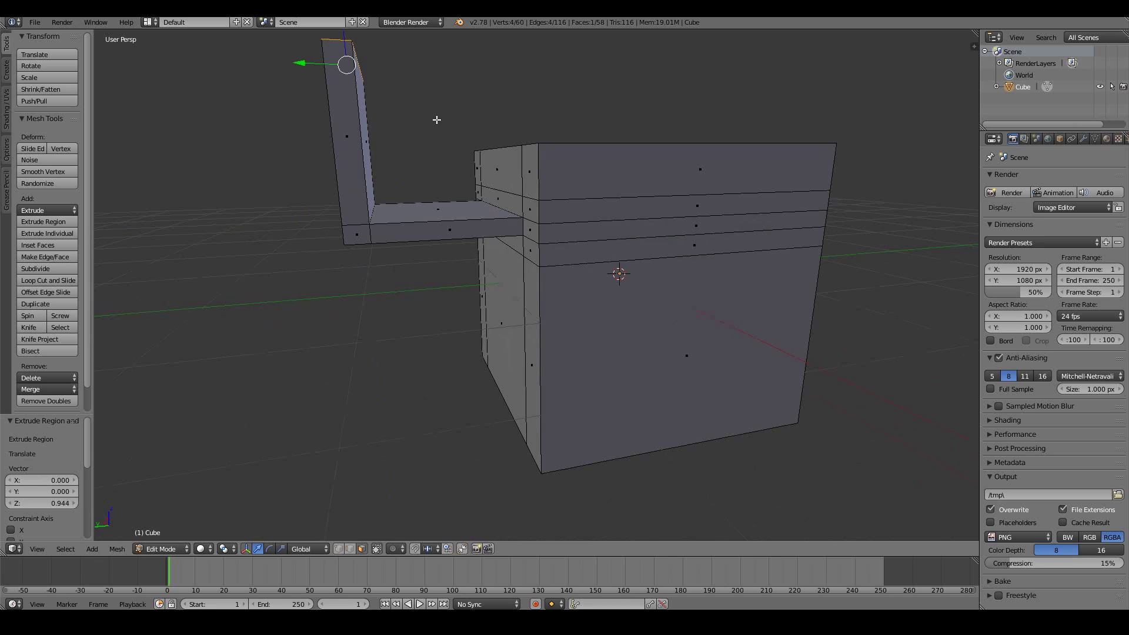
{"action": "middle_click_drag", "start_coordinate": [435, 116], "coordinate": [450, 187]}
Step: Extrude the face at the arm's junction outward twice
{"action": "right_click", "coordinate": [505, 219]}
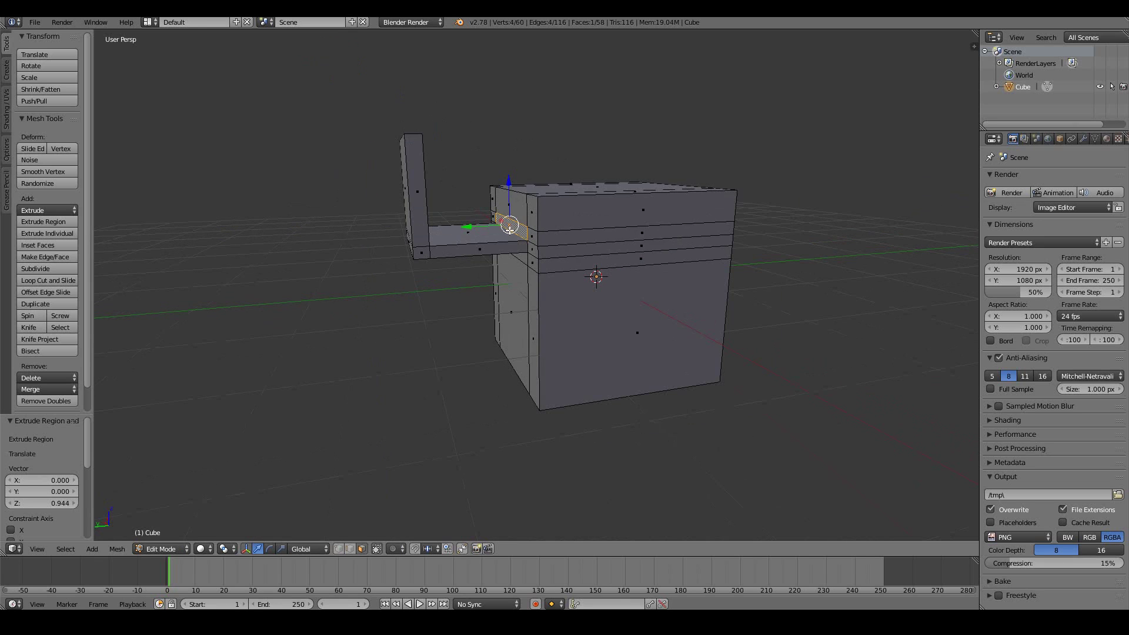
{"action": "middle_click_drag", "start_coordinate": [504, 219], "coordinate": [470, 234]}
{"action": "key", "text": "e"}
{"action": "left_click", "coordinate": [462, 228]}
{"action": "key", "text": "e"}
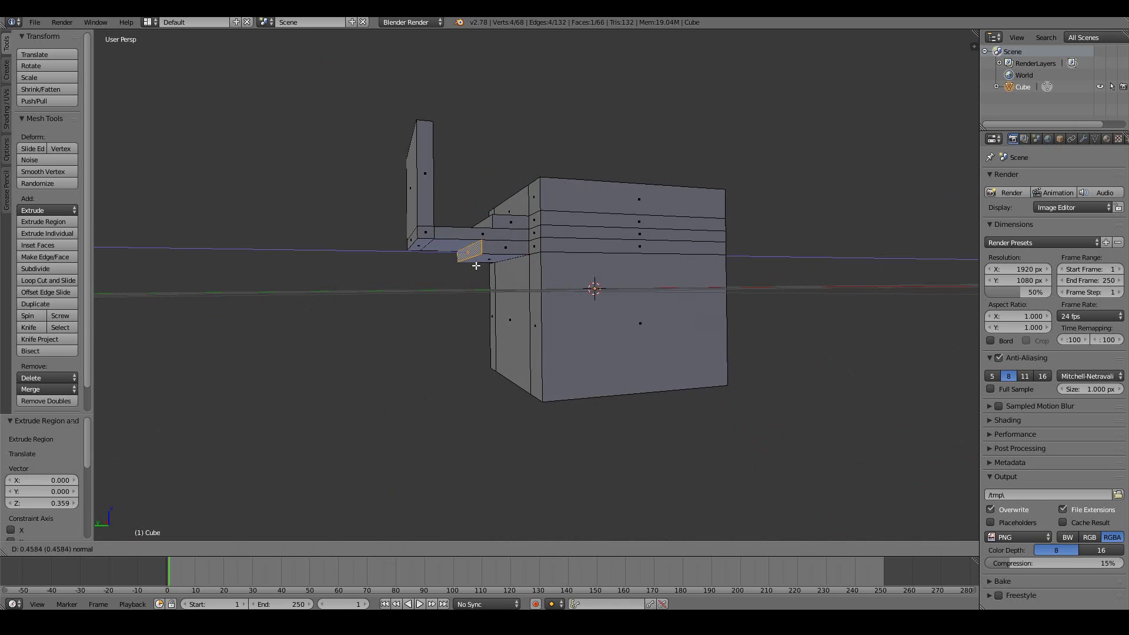
{"action": "left_click", "coordinate": [476, 264]}
{"action": "middle_click_drag", "start_coordinate": [532, 262], "coordinate": [516, 300]}
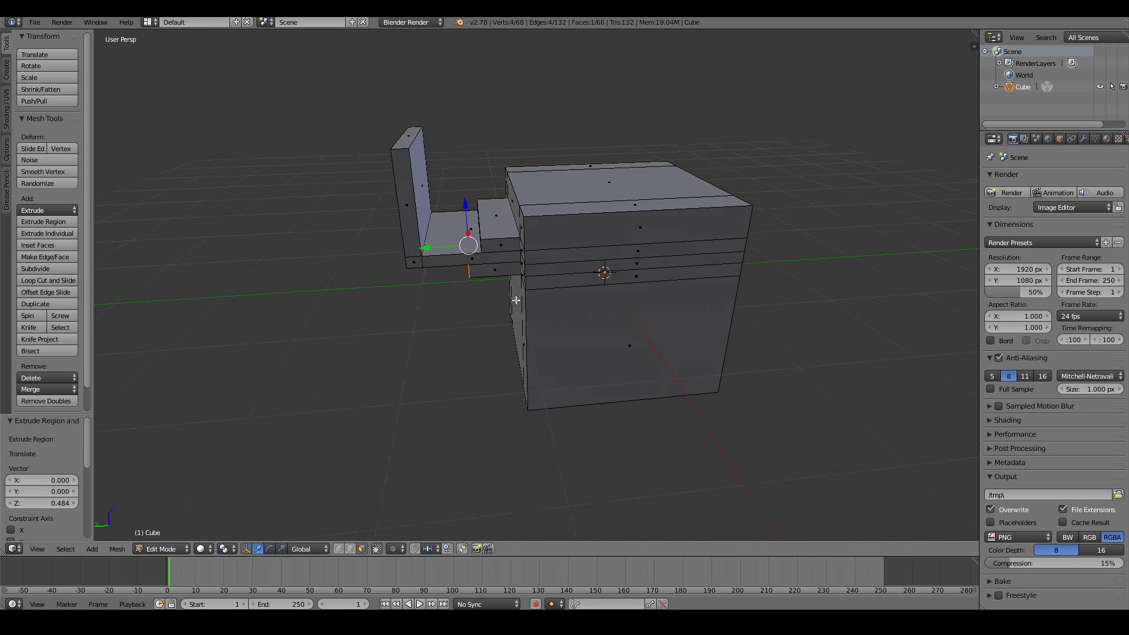
Step: Extrude the post's top face up and then over, bending back toward the cube
{"action": "right_click", "coordinate": [413, 135]}
{"action": "key", "text": "e"}
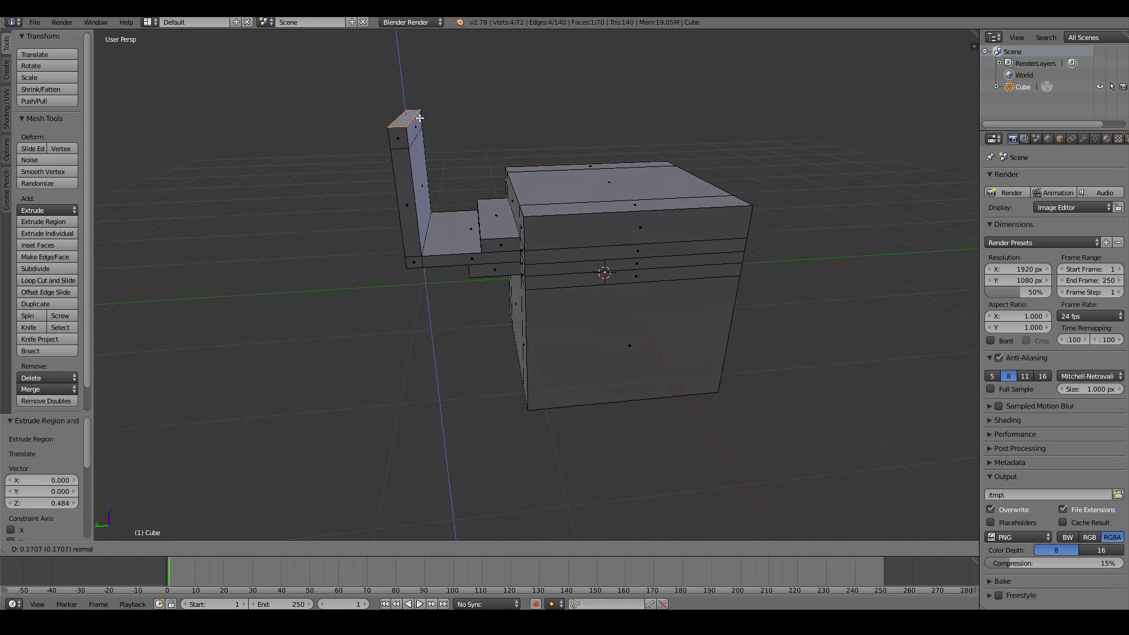
{"action": "left_click", "coordinate": [417, 120]}
{"action": "key", "text": "e"}
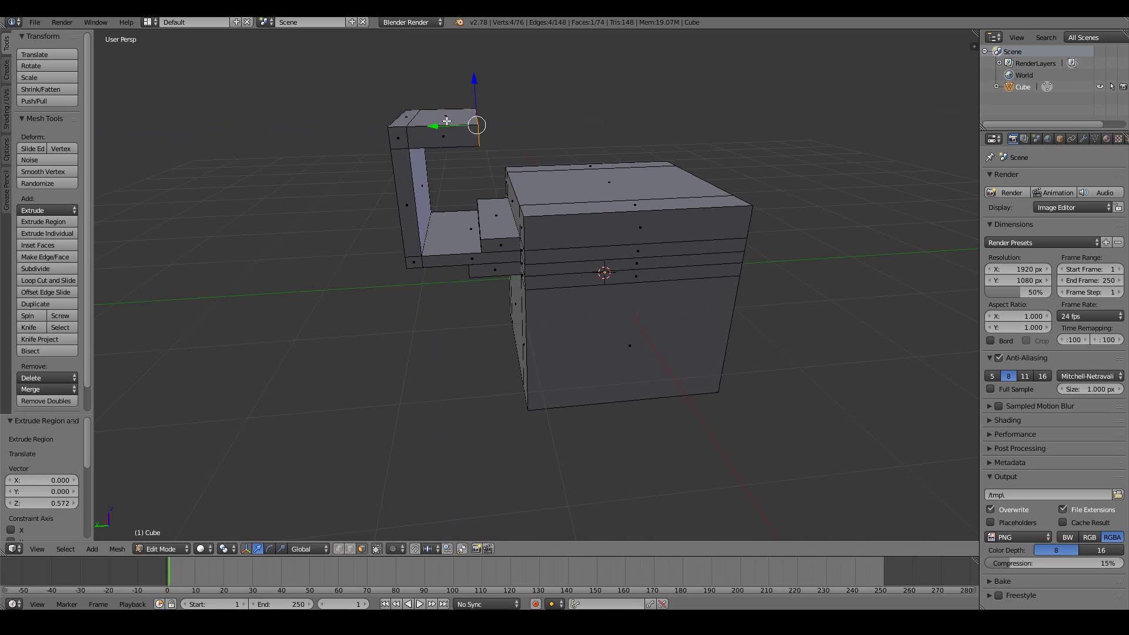
{"action": "left_click", "coordinate": [456, 86]}
{"action": "middle_click_drag", "start_coordinate": [456, 85], "coordinate": [764, 268]}
Step: Extrude the block's right side face out to the right in two stages
{"action": "right_click", "coordinate": [702, 259]}
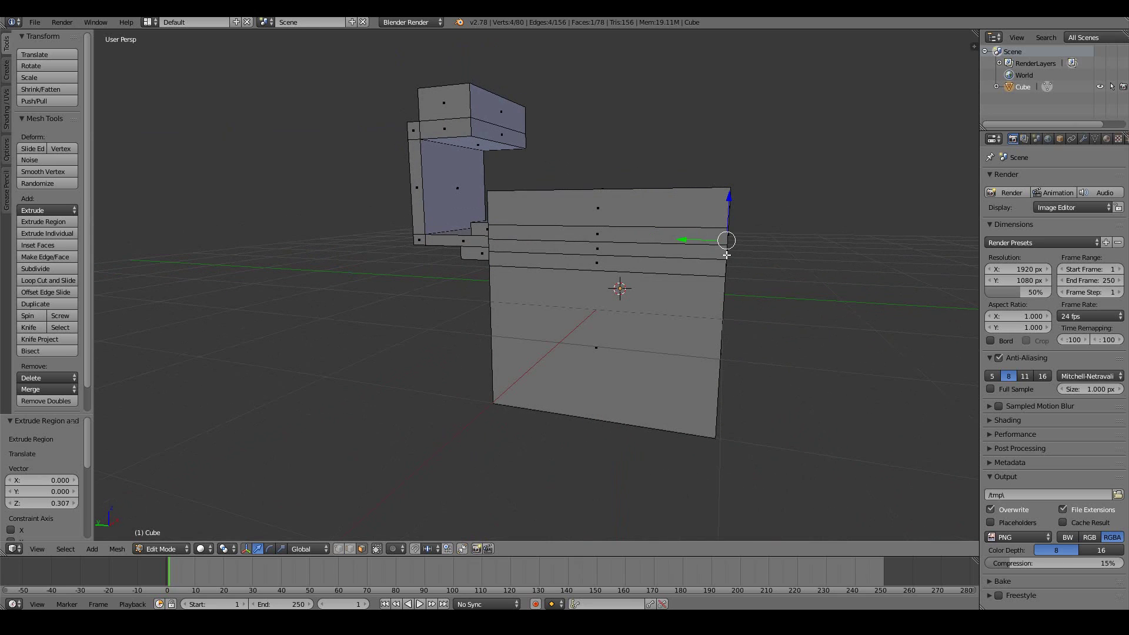
{"action": "key", "text": "e"}
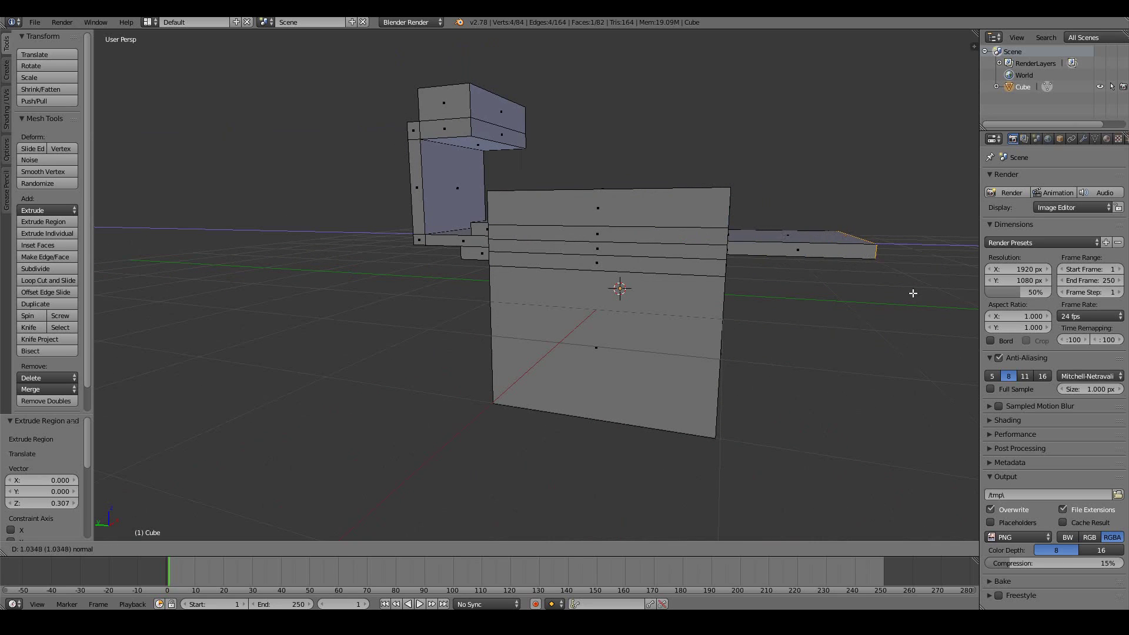
{"action": "left_click", "coordinate": [859, 292]}
{"action": "key", "text": "e"}
{"action": "left_click", "coordinate": [925, 285]}
Step: Extrude the top face at the arm's end upward in two stages
{"action": "right_click", "coordinate": [853, 236]}
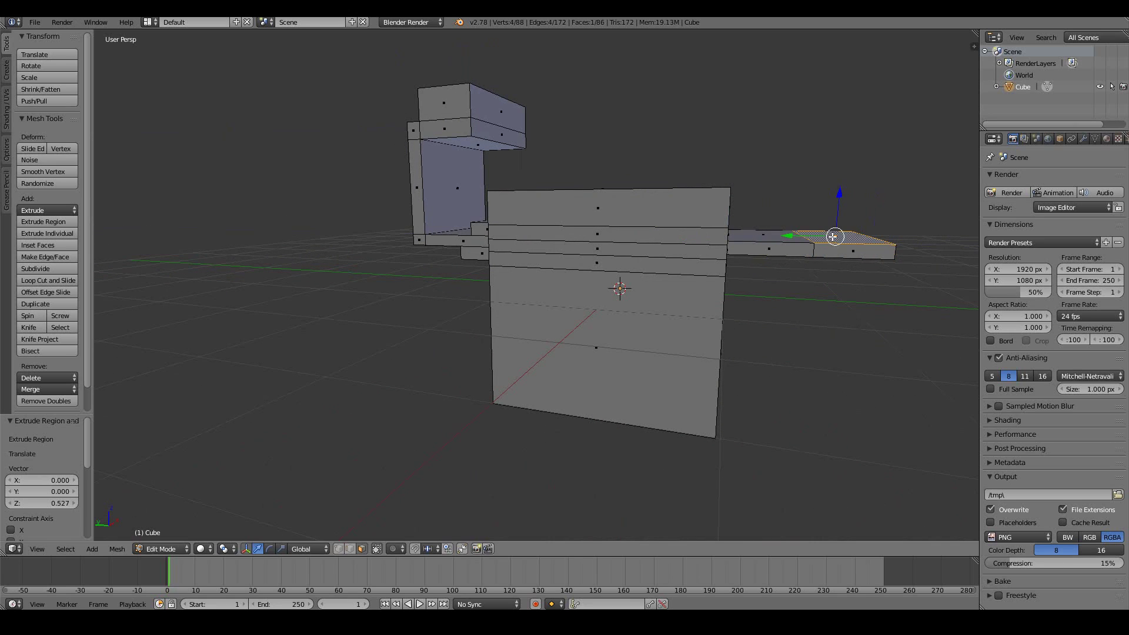
{"action": "key", "text": "e"}
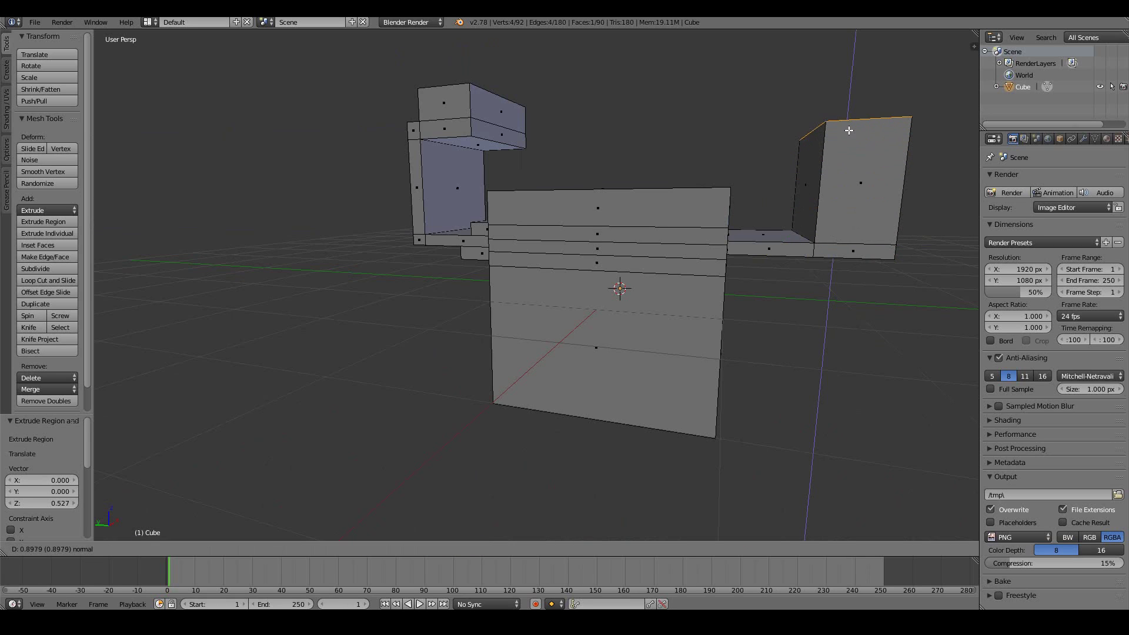
{"action": "left_click", "coordinate": [848, 126]}
{"action": "key", "text": "e"}
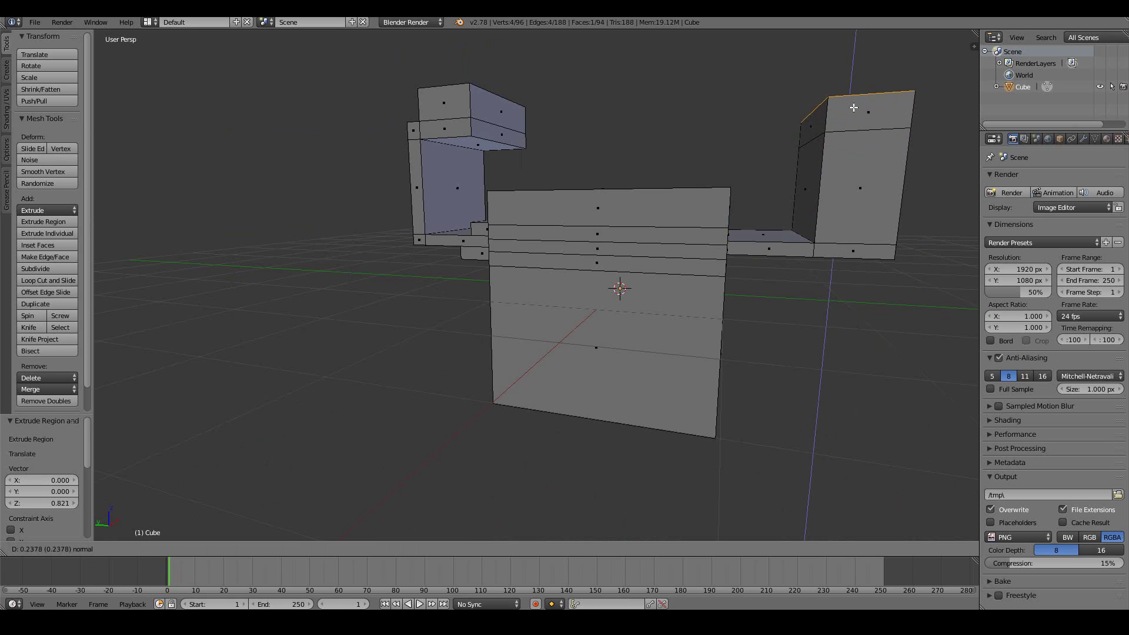
{"action": "left_click", "coordinate": [854, 98]}
Step: Extrude the raised block's left side face back toward the left twice
{"action": "right_click", "coordinate": [820, 119]}
{"action": "key", "text": "e"}
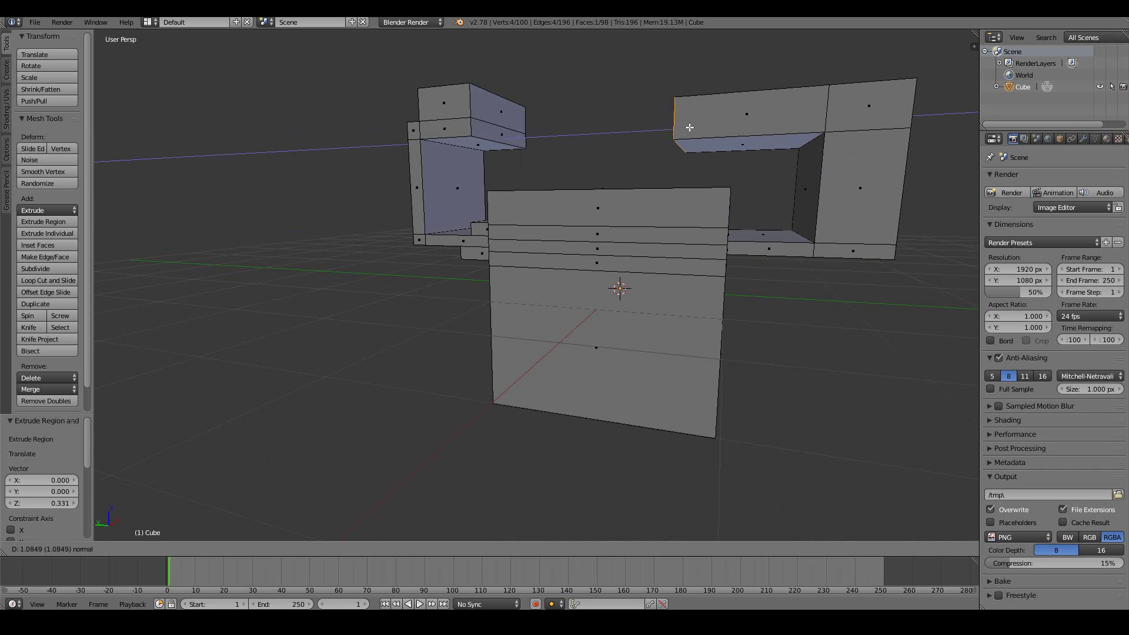
{"action": "left_click", "coordinate": [685, 127]}
{"action": "key", "text": "e"}
{"action": "left_click", "coordinate": [651, 130]}
Step: Extrude the top face up a further 0.384 and begin a two-cut loop cut
{"action": "mouse_move", "coordinate": [651, 130]}
{"action": "middle_mouse_down"}
{"action": "mouse_move", "coordinate": [685, 171]}
{"action": "mouse_move", "coordinate": [650, 118]}
{"action": "middle_mouse_up"}
{"action": "key", "text": "e"}
{"action": "left_click", "coordinate": [715, 106]}
{"action": "middle_click_drag", "start_coordinate": [715, 106], "coordinate": [688, 261]}
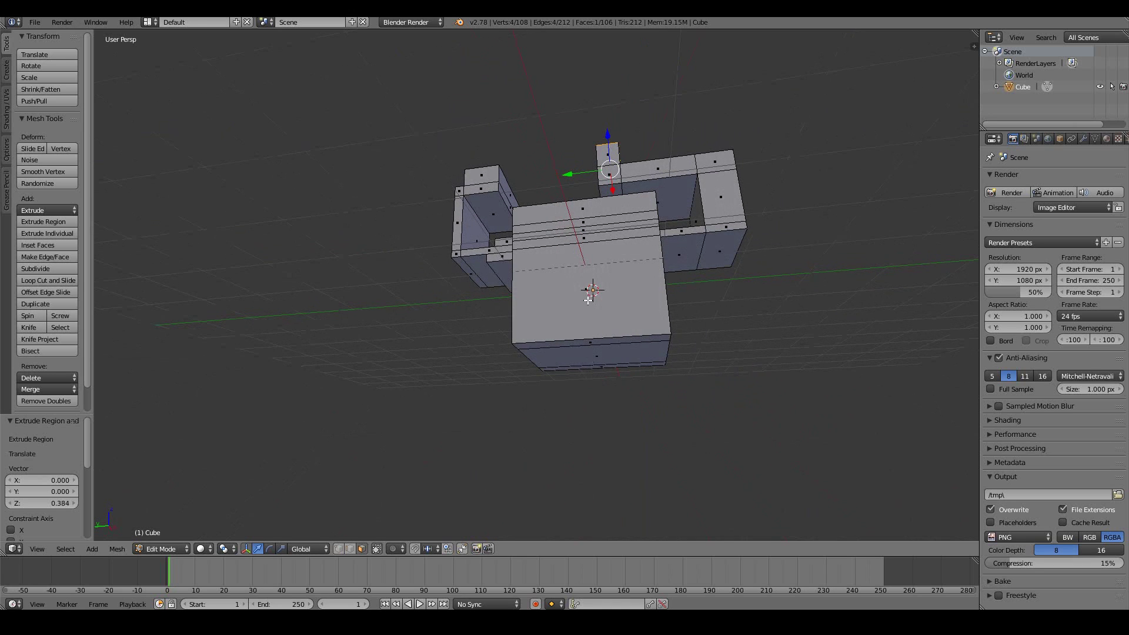
{"action": "middle_click_drag", "start_coordinate": [588, 300], "coordinate": [693, 226]}
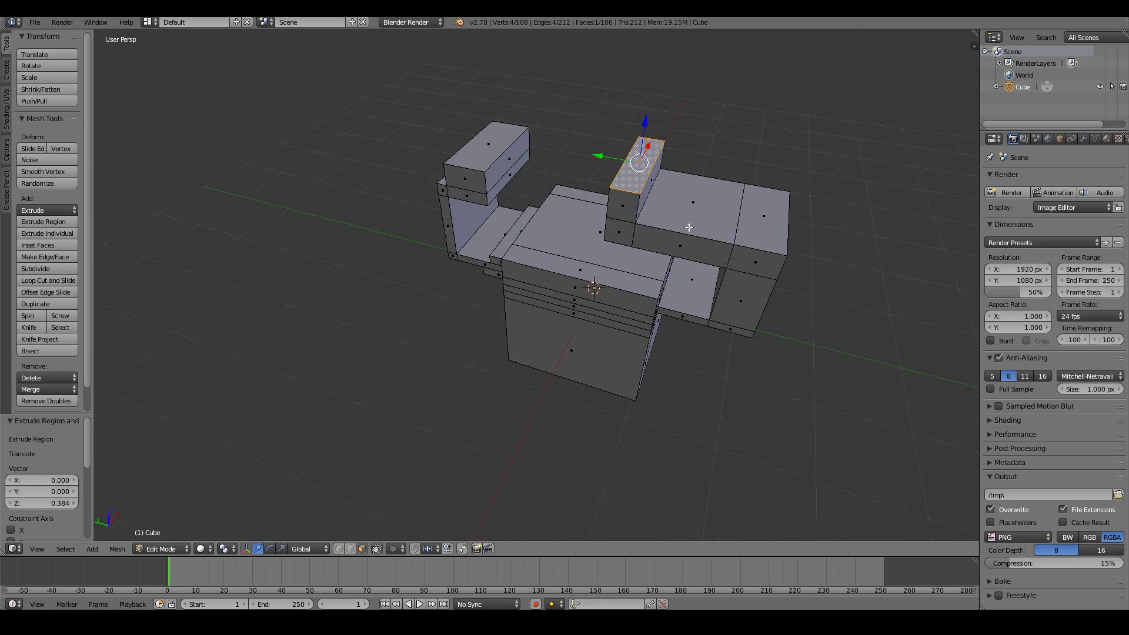
{"action": "key", "text": "ctrl+r"}
{"action": "scroll", "coordinate": [688, 227], "scroll_direction": "up", "scroll_amount": 1}
Step: Commit the two loop cuts unslid, then select a top face in face mode
{"action": "left_click", "coordinate": [688, 226]}
{"action": "right_click", "coordinate": [688, 227]}
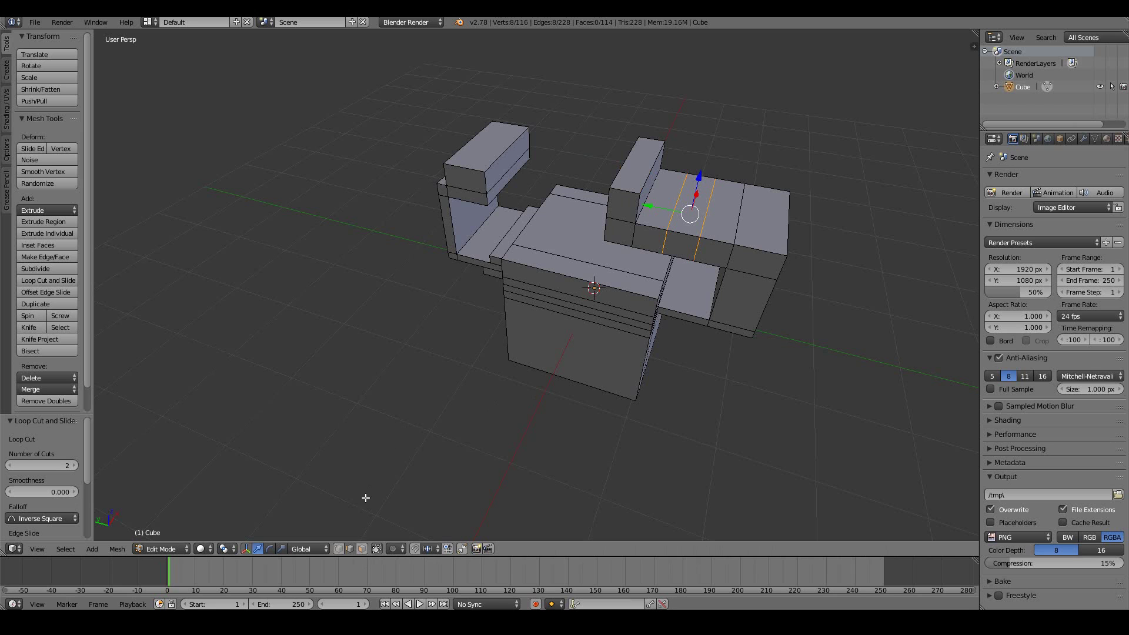
{"action": "left_click", "coordinate": [361, 548]}
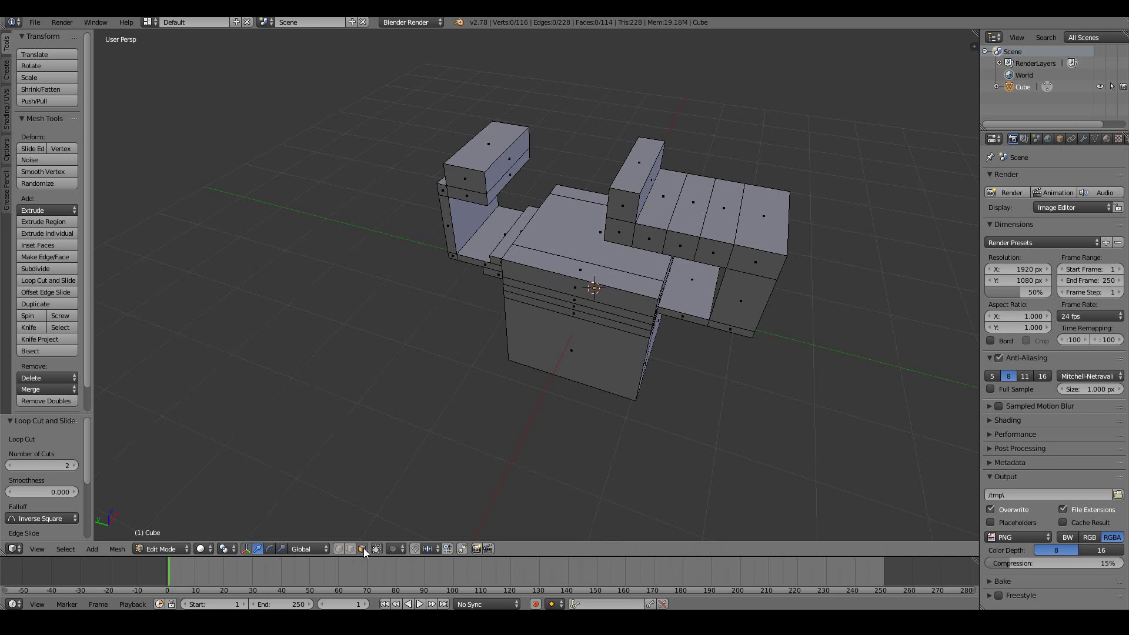
{"action": "right_click", "coordinate": [686, 221]}
{"action": "middle_click_drag", "start_coordinate": [686, 221], "coordinate": [615, 334]}
Step: Add two more loops along the model's length and slide the left loop leftward
{"action": "key", "text": "ctrl+r"}
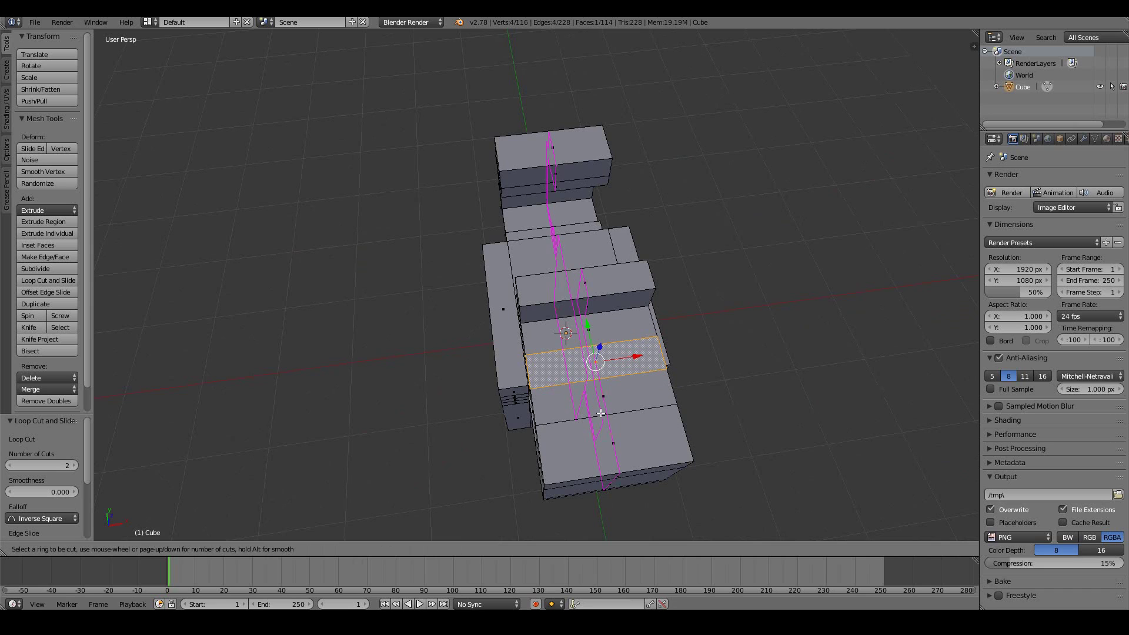
{"action": "left_click", "coordinate": [600, 414]}
{"action": "right_click", "coordinate": [600, 413]}
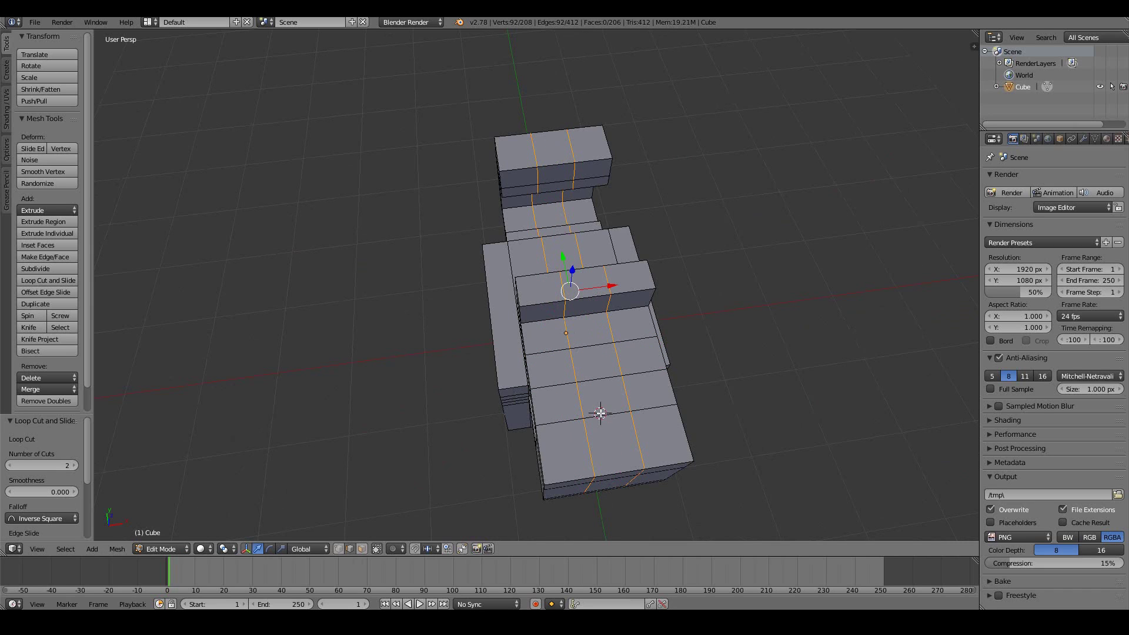
{"action": "right_click", "coordinate": [579, 405], "text": "alt"}
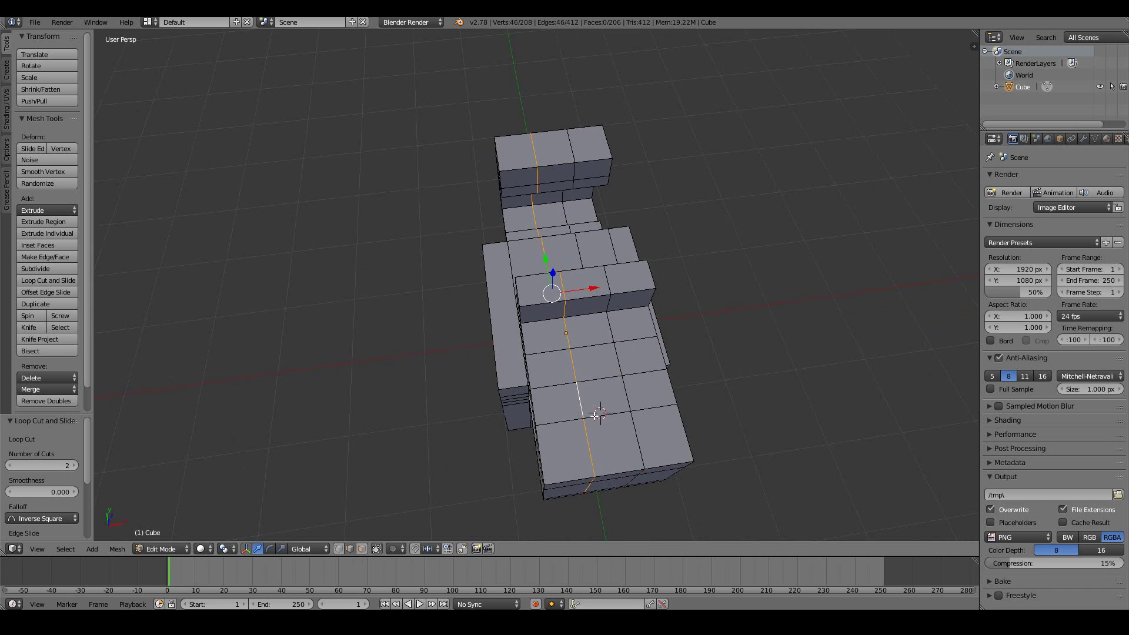
{"action": "key", "text": "g"}
{"action": "key", "text": "g"}
{"action": "left_click", "coordinate": [594, 413]}
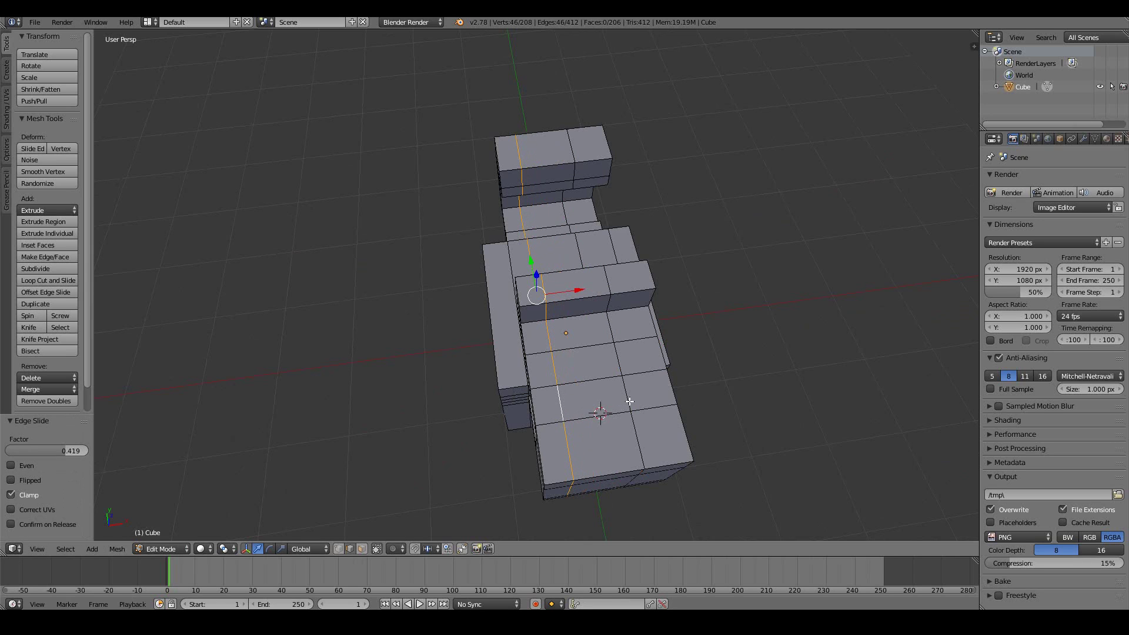
Step: Fill a face from the selected edges and slide the edge loop toward the right
{"action": "key", "text": "f"}
{"action": "key", "text": "shift+v"}
{"action": "key", "text": "Escape"}
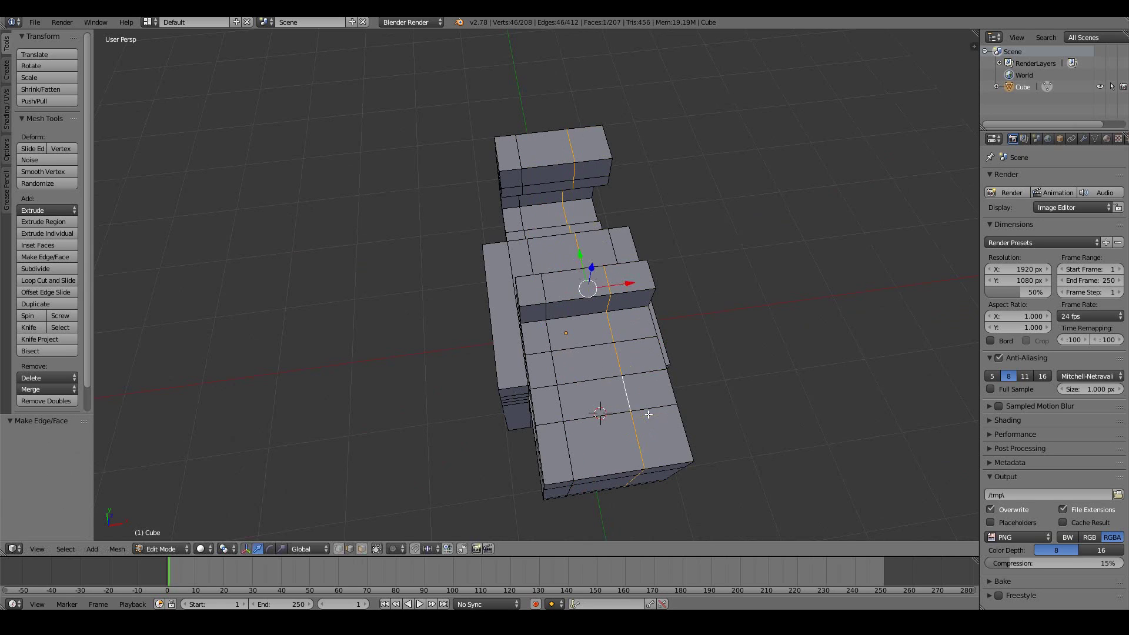
{"action": "key", "text": "shift+v"}
{"action": "key", "text": "Escape"}
{"action": "key", "text": "shift+v"}
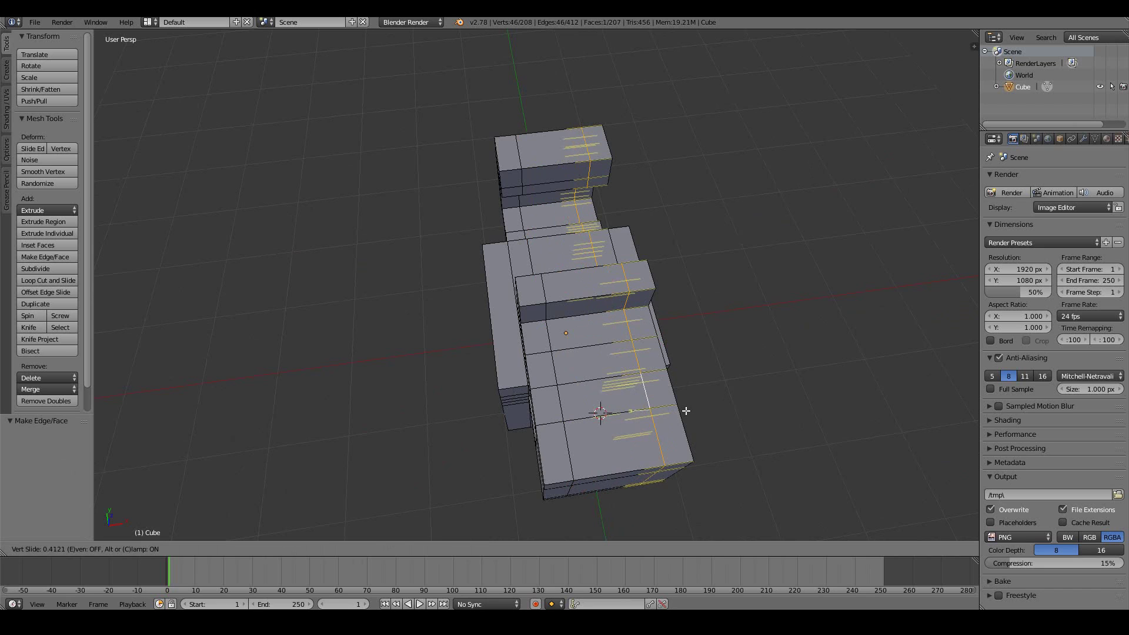
{"action": "left_click", "coordinate": [670, 411]}
Step: Extrude the selected face up into a tall column and return to Object Mode
{"action": "left_click", "coordinate": [362, 548]}
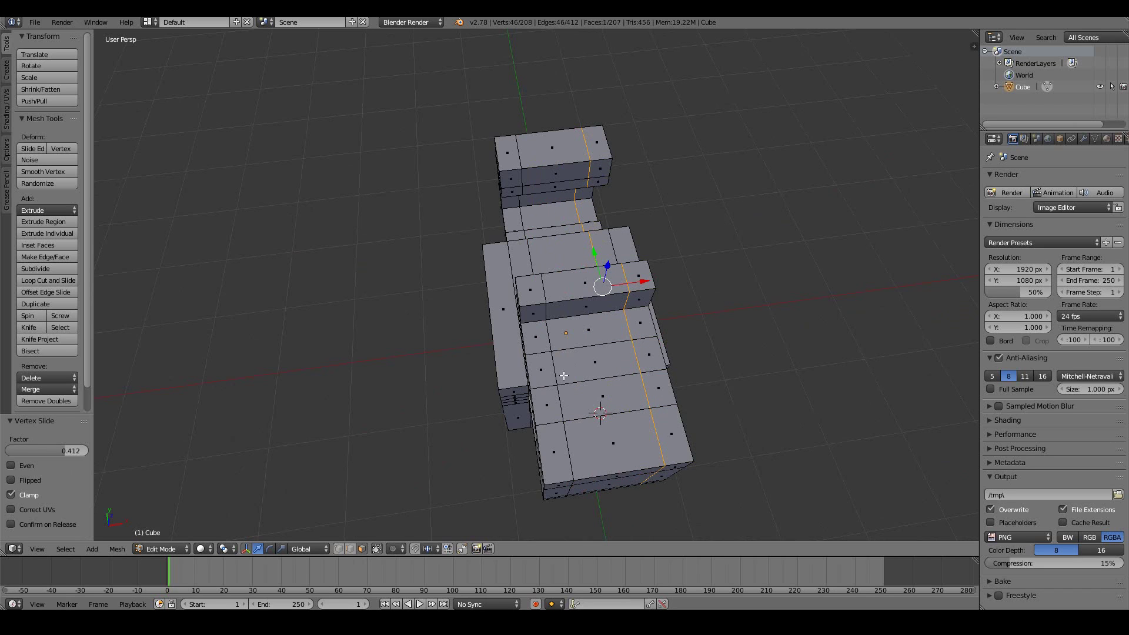
{"action": "middle_click_drag", "start_coordinate": [564, 376], "coordinate": [642, 361]}
{"action": "key", "text": "e"}
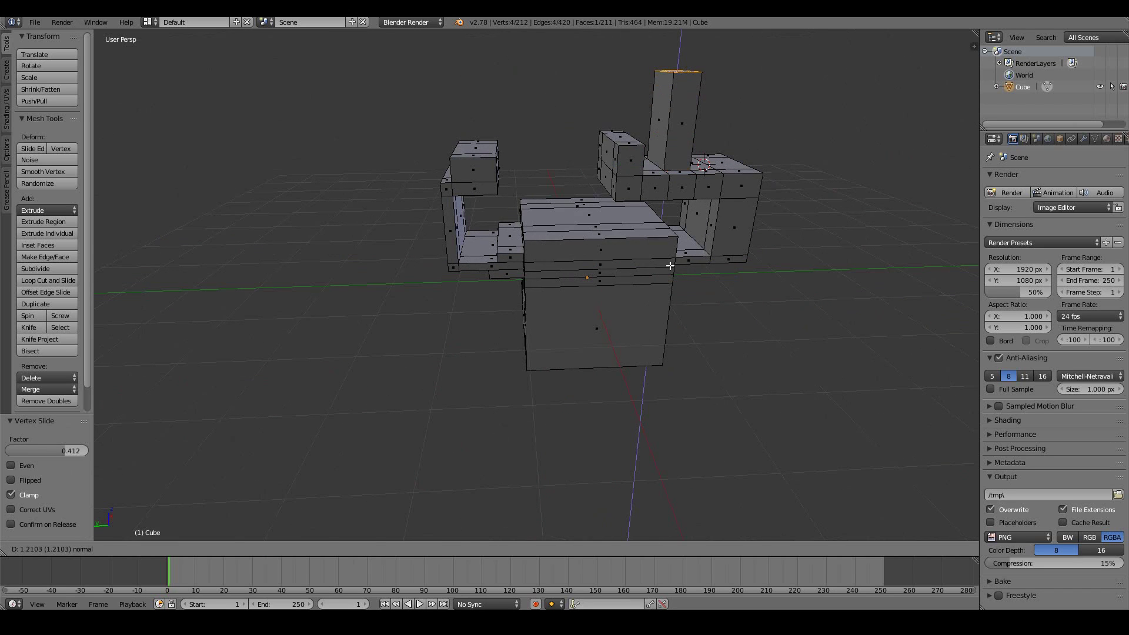
{"action": "left_click", "coordinate": [669, 265]}
{"action": "key", "text": "Tab"}
{"action": "middle_click_drag", "start_coordinate": [670, 265], "coordinate": [694, 297]}
{"action": "scroll", "coordinate": [694, 297], "scroll_direction": "down", "scroll_amount": 2}
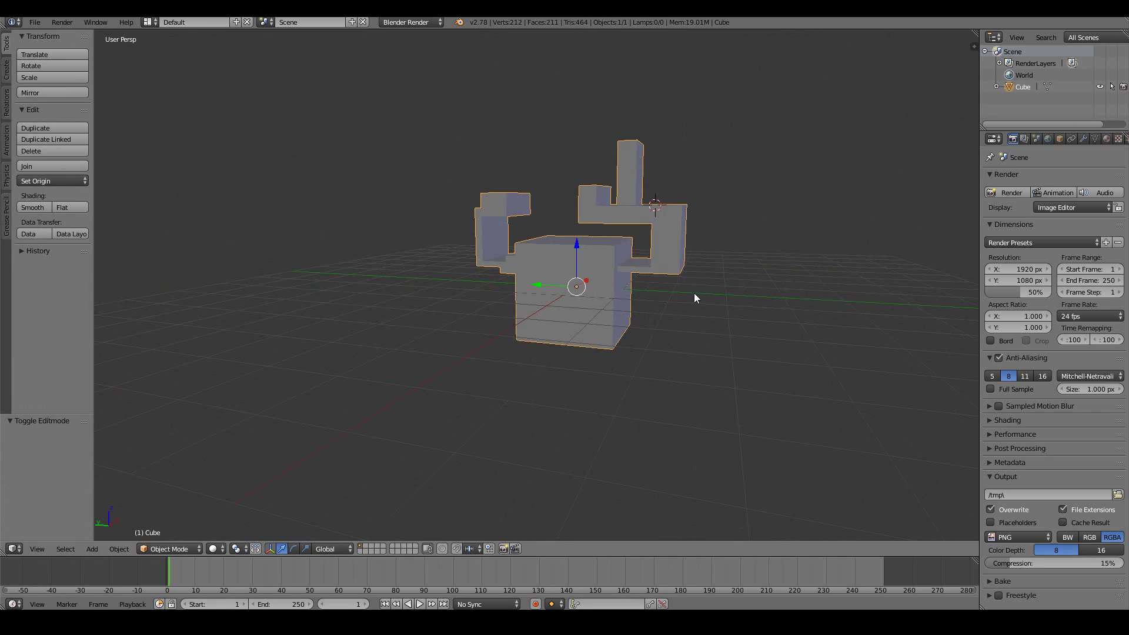
{"action": "scroll", "coordinate": [689, 298], "scroll_direction": "up", "scroll_amount": 1}
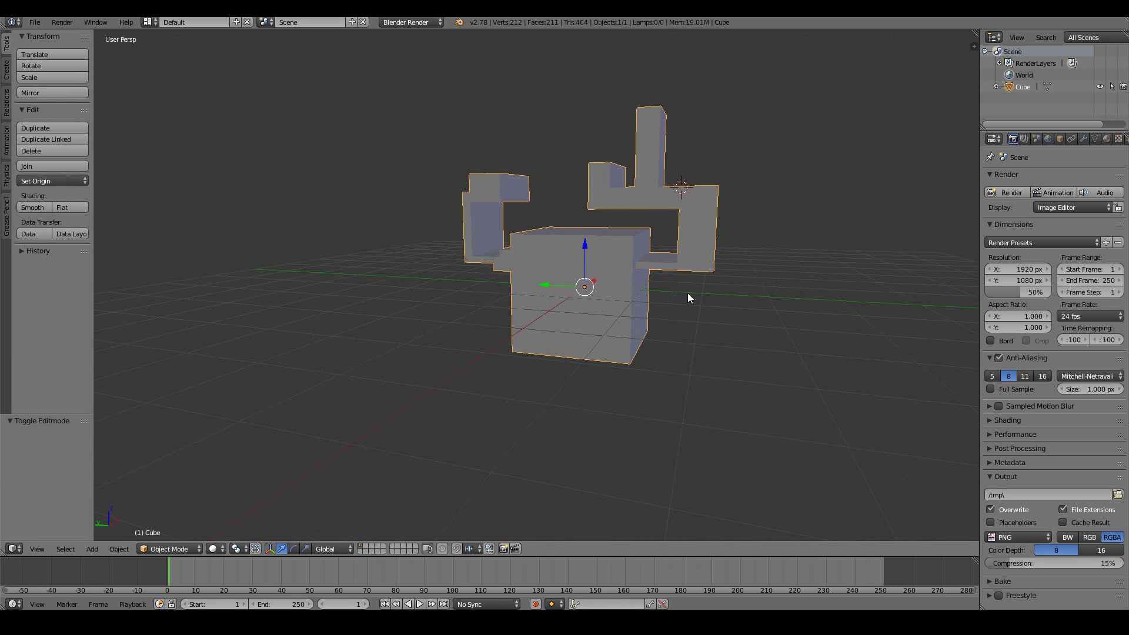
{"action": "middle_click_drag", "start_coordinate": [678, 292], "coordinate": [634, 321]}
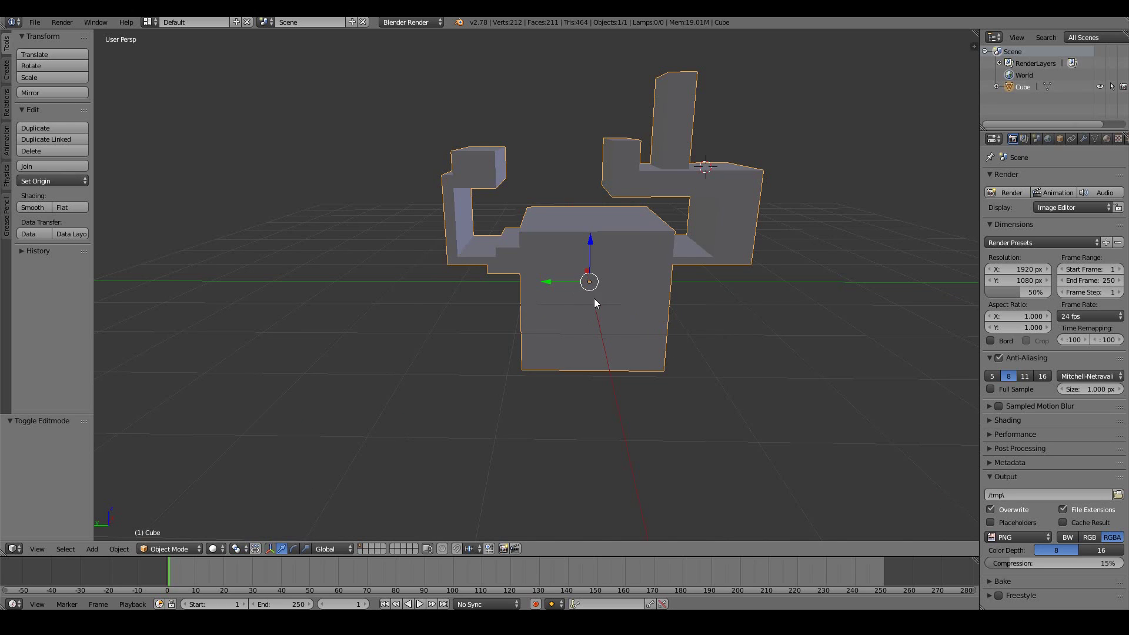
{"action": "key", "text": "KP_6"}
{"action": "key", "text": "KP_6"}
{"action": "key", "text": "KP_8"}
{"action": "key", "text": "KP_8"}
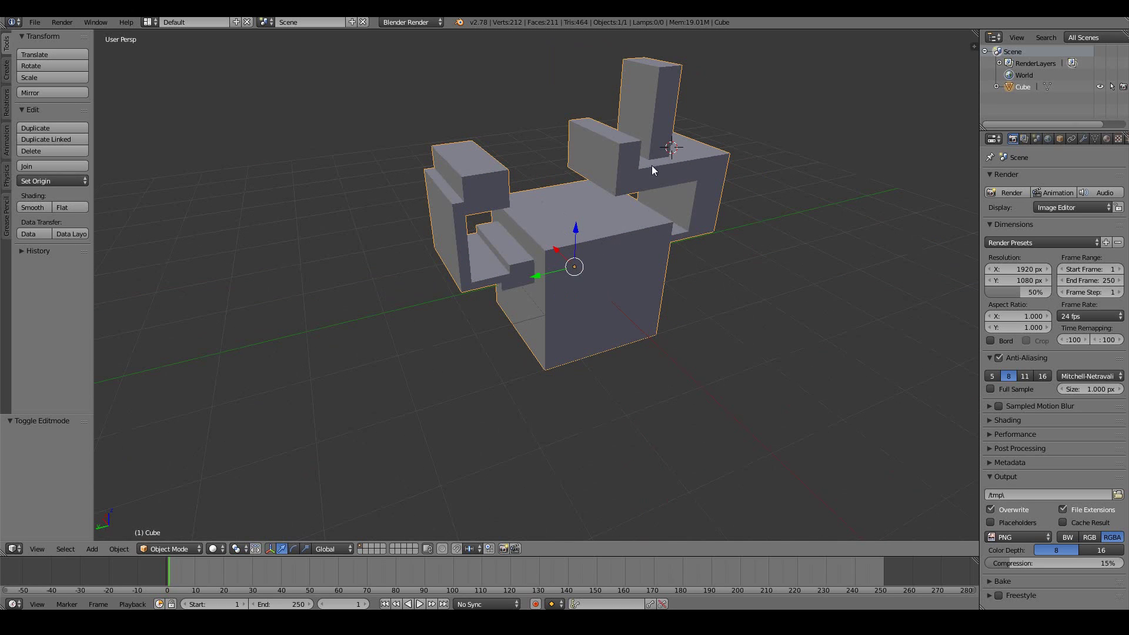
{"action": "middle_click_drag", "start_coordinate": [654, 328], "coordinate": [635, 303]}
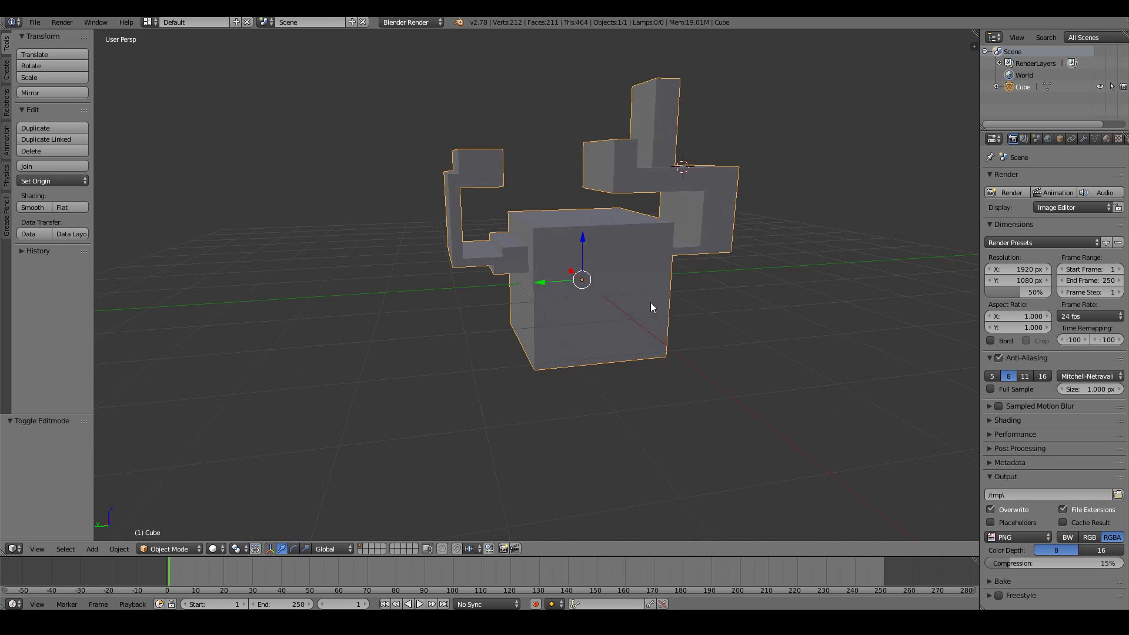
{"action": "middle_click_drag", "start_coordinate": [640, 245], "coordinate": [622, 245]}
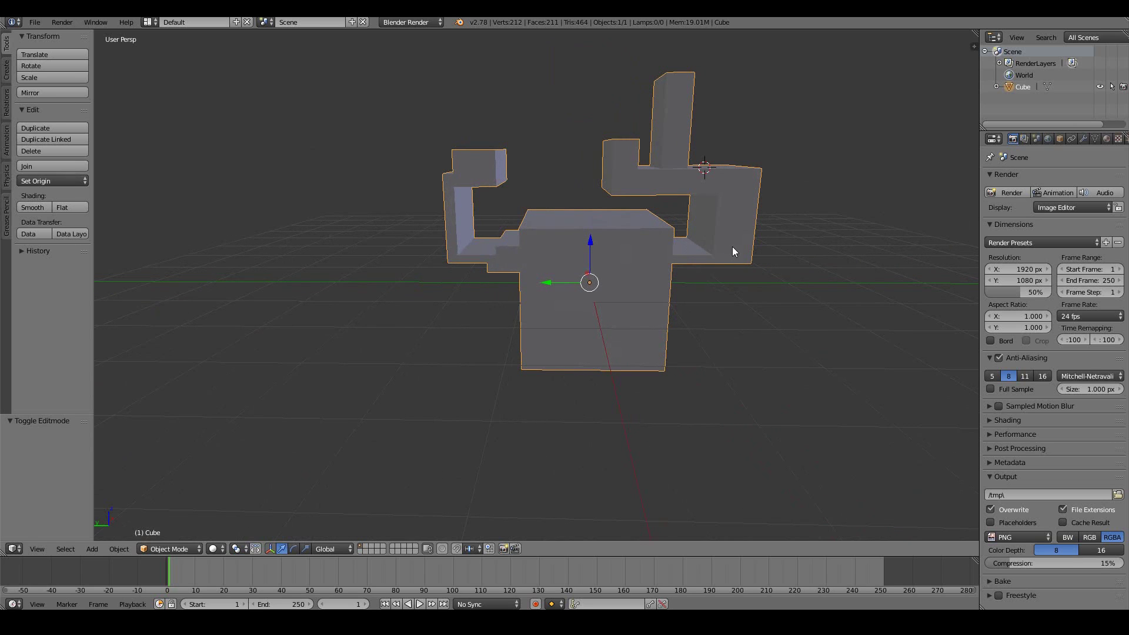
{"action": "middle_click_drag", "start_coordinate": [733, 249], "coordinate": [388, 386]}
{"action": "middle_click_drag", "start_coordinate": [443, 347], "coordinate": [462, 358]}
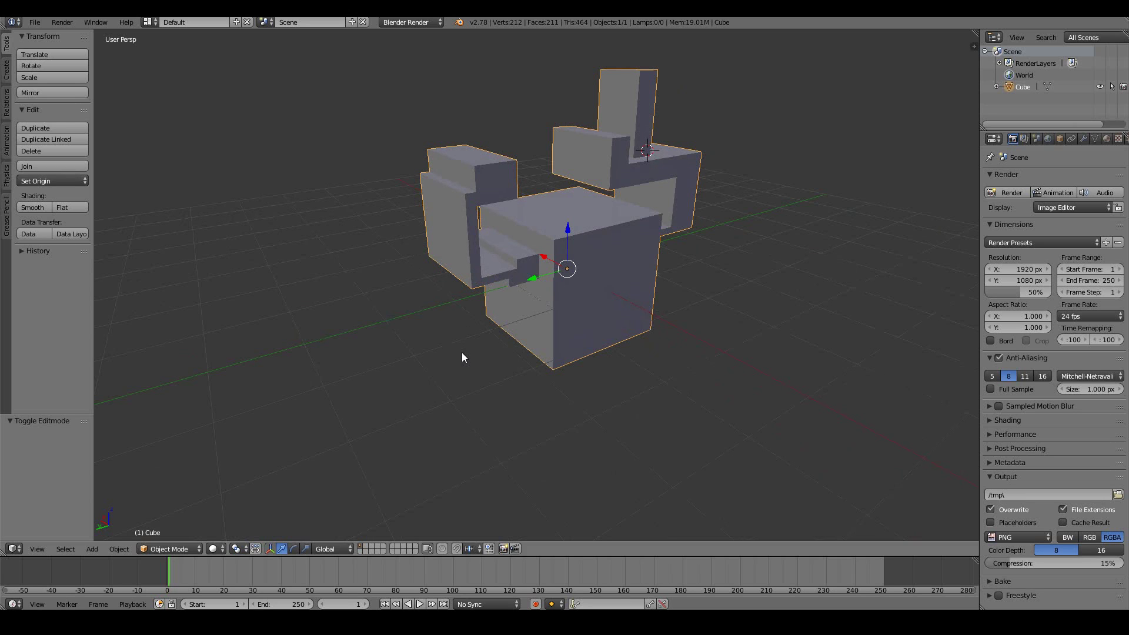
{"action": "middle_click_drag", "start_coordinate": [536, 297], "coordinate": [555, 278]}
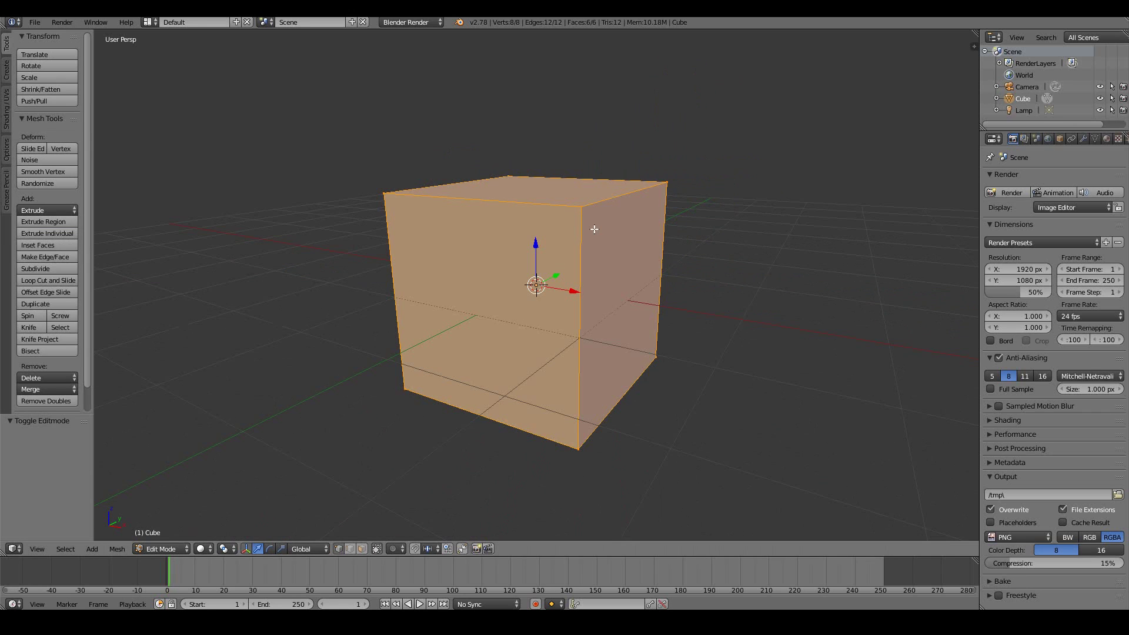
Step: Clear the cube's selection and pick its top-front corner vertex, cancelling a trial move
{"action": "key", "text": "ctrl+z"}
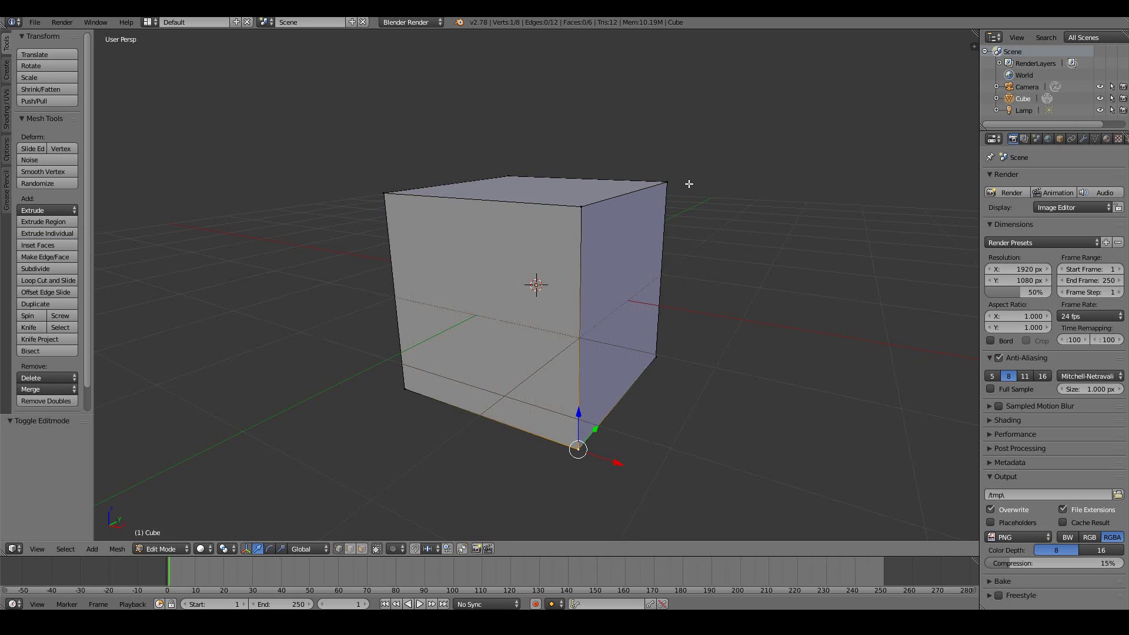
{"action": "right_click", "coordinate": [588, 207]}
{"action": "key", "text": "g"}
{"action": "right_click", "coordinate": [678, 283]}
{"action": "middle_click_drag", "start_coordinate": [678, 283], "coordinate": [692, 282]}
Step: Select the front vertical edge and subdivide it with W > Subdivide
{"action": "right_click", "coordinate": [615, 435], "text": "shift"}
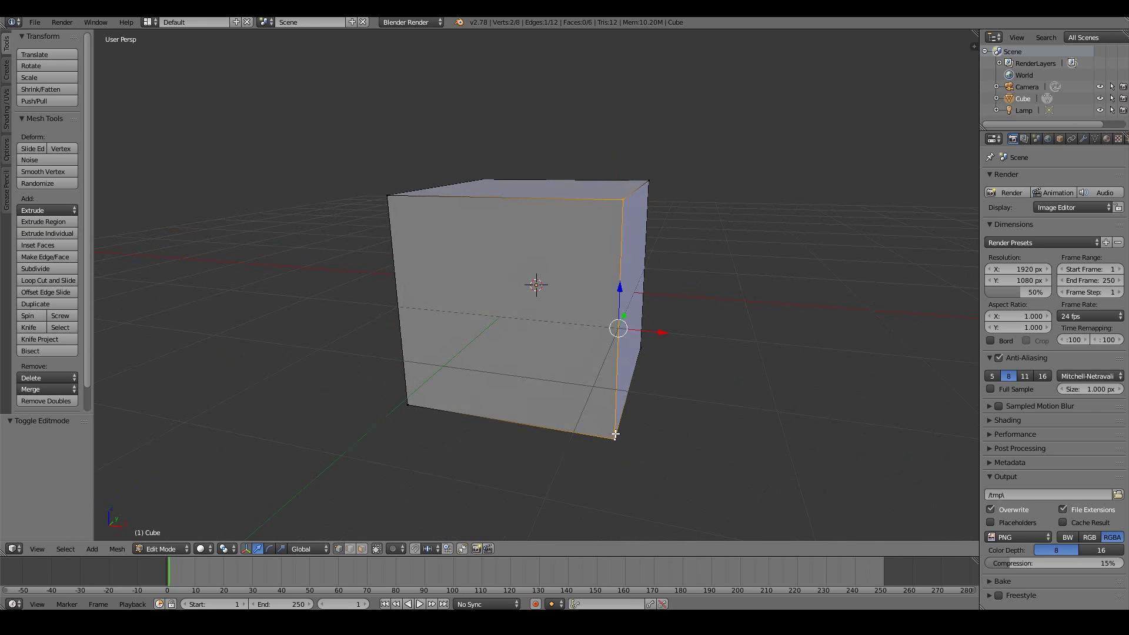
{"action": "middle_click_drag", "start_coordinate": [717, 395], "coordinate": [668, 390]}
{"action": "key", "text": "w"}
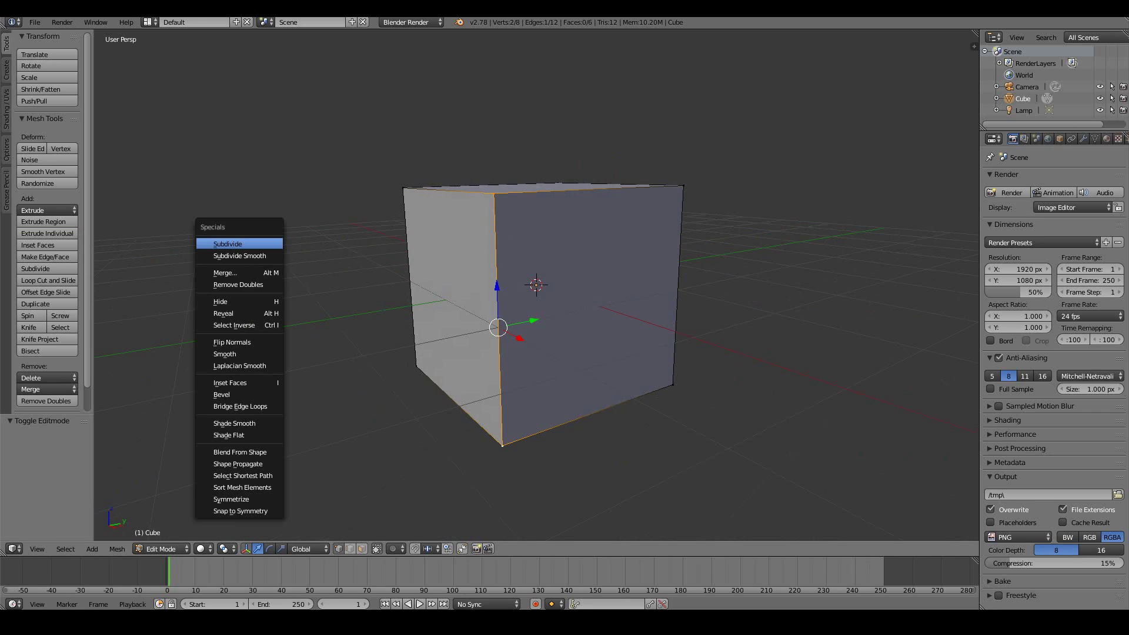
{"action": "left_click", "coordinate": [235, 243]}
{"action": "middle_click_drag", "start_coordinate": [401, 312], "coordinate": [496, 313]}
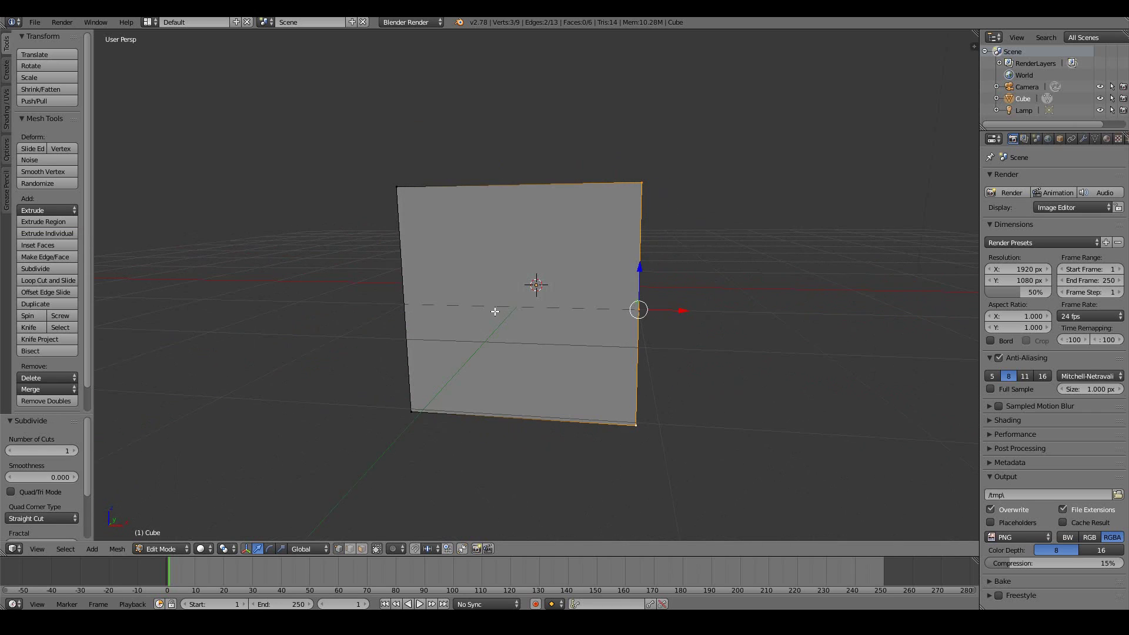
{"action": "scroll", "coordinate": [616, 327], "scroll_direction": "up", "scroll_amount": 3}
{"action": "scroll", "coordinate": [705, 326], "scroll_direction": "down", "scroll_amount": 5}
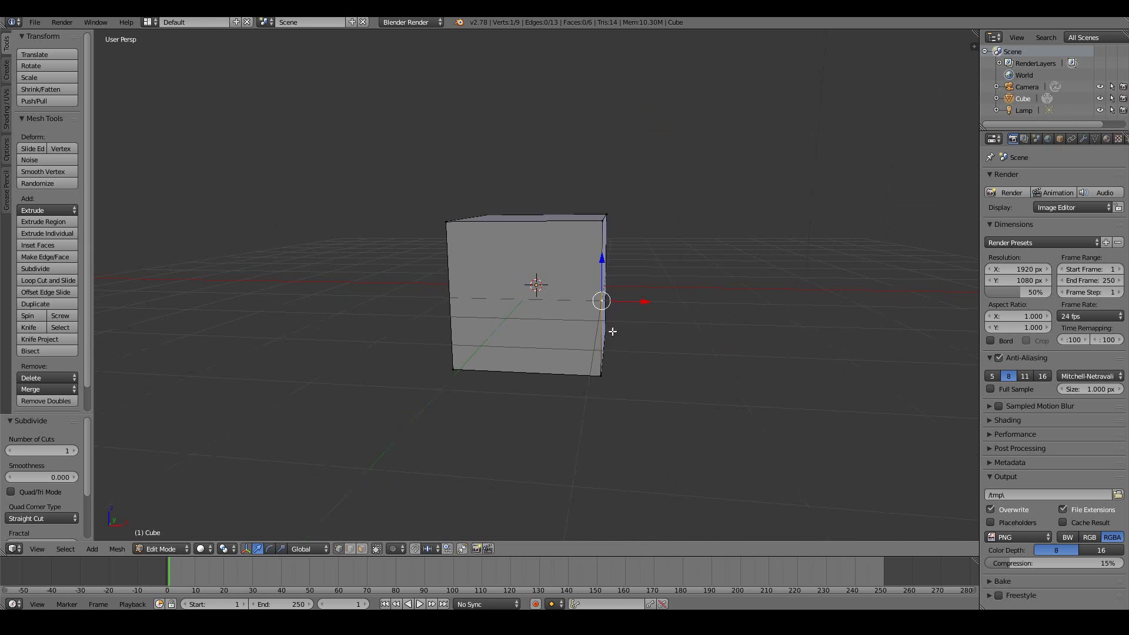
Step: Move a single vertex to a new spot, then extend the selection along the edges
{"action": "right_click", "coordinate": [614, 330]}
{"action": "key", "text": "g"}
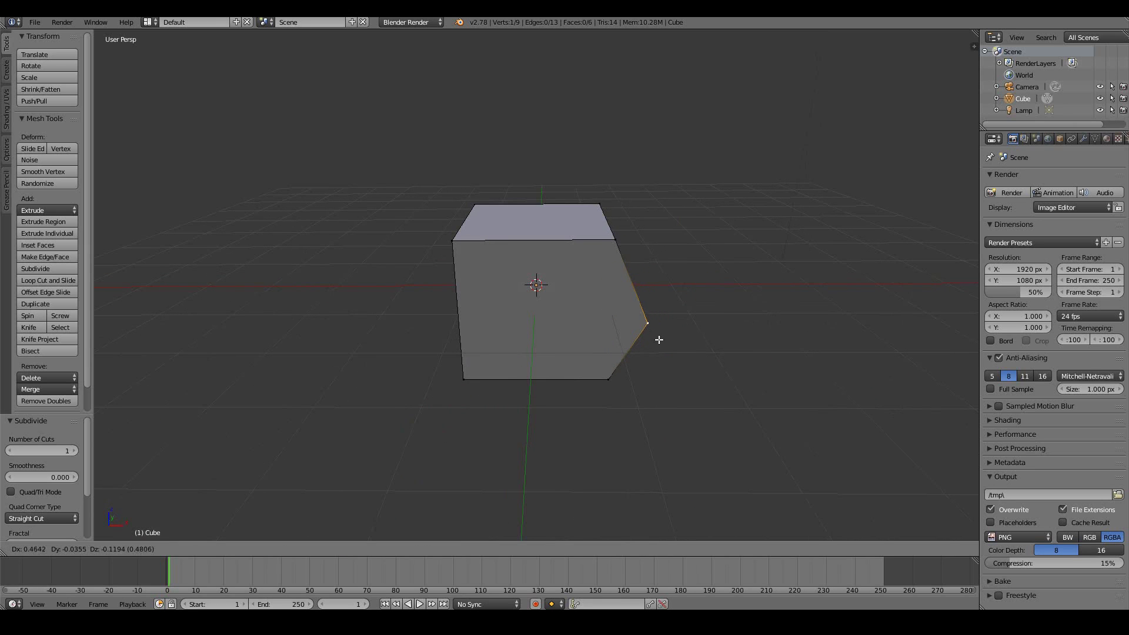
{"action": "left_click", "coordinate": [659, 340]}
{"action": "middle_click_drag", "start_coordinate": [659, 339], "coordinate": [615, 336]}
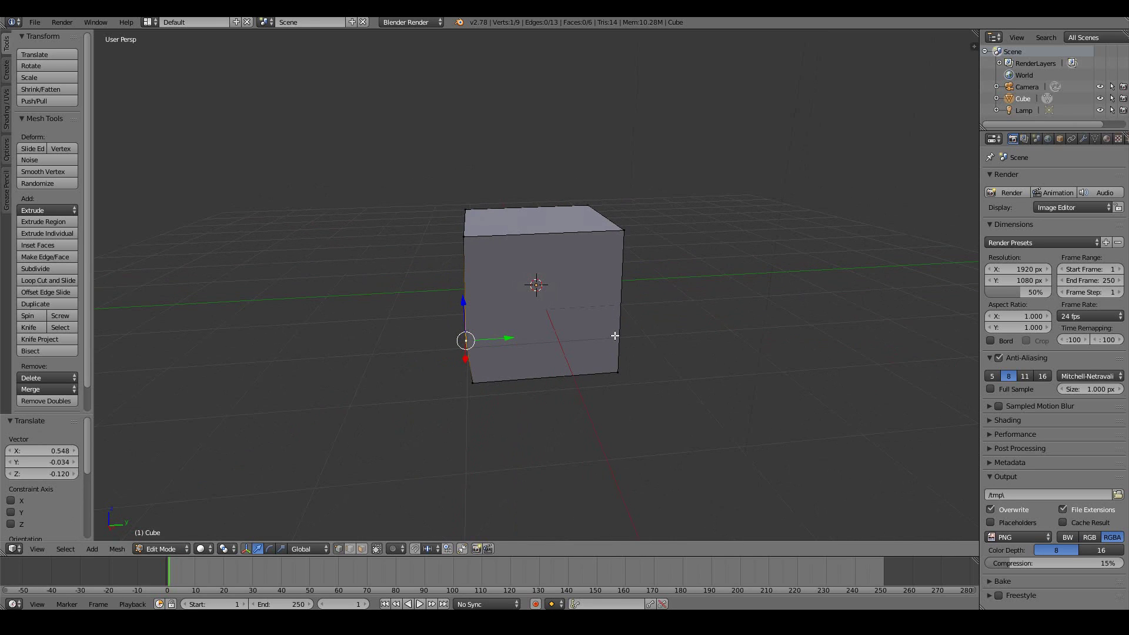
{"action": "middle_click_drag", "start_coordinate": [515, 271], "coordinate": [556, 268]}
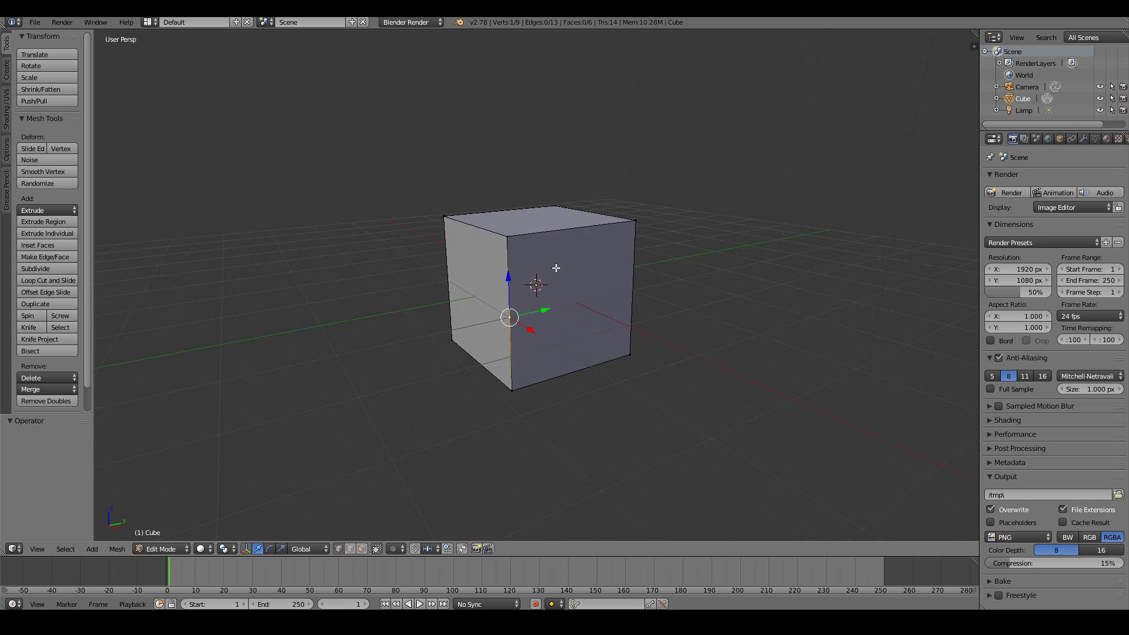
{"action": "right_click", "coordinate": [555, 268], "text": "ctrl"}
Step: Select the entire cube and subdivide it once, giving 26 vertices and 24 faces
{"action": "key", "text": "a"}
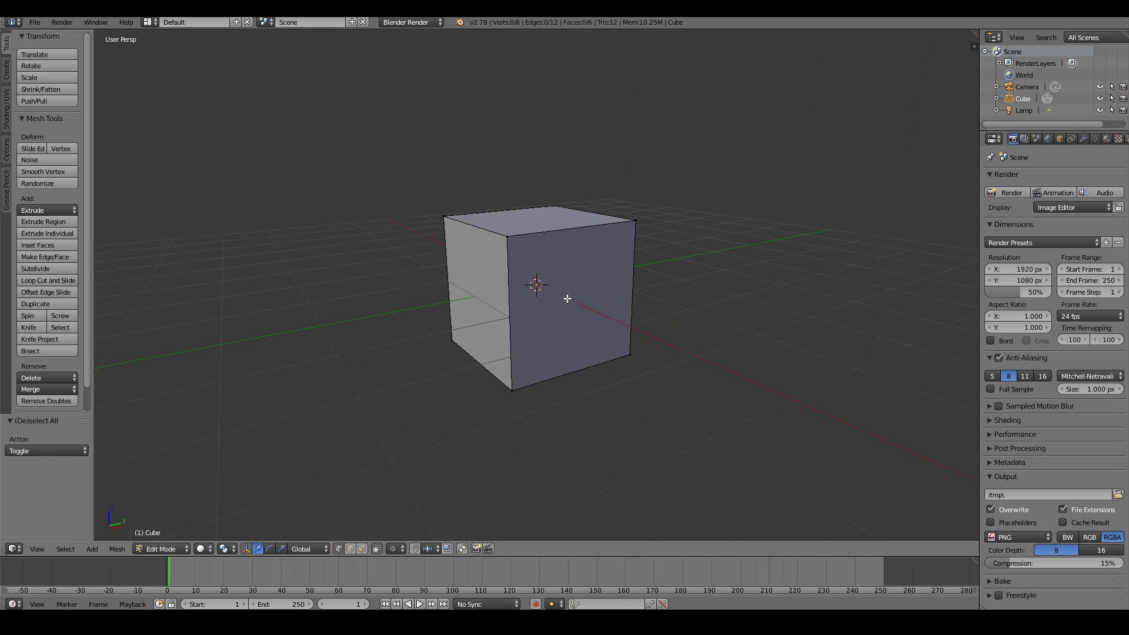
{"action": "key", "text": "a"}
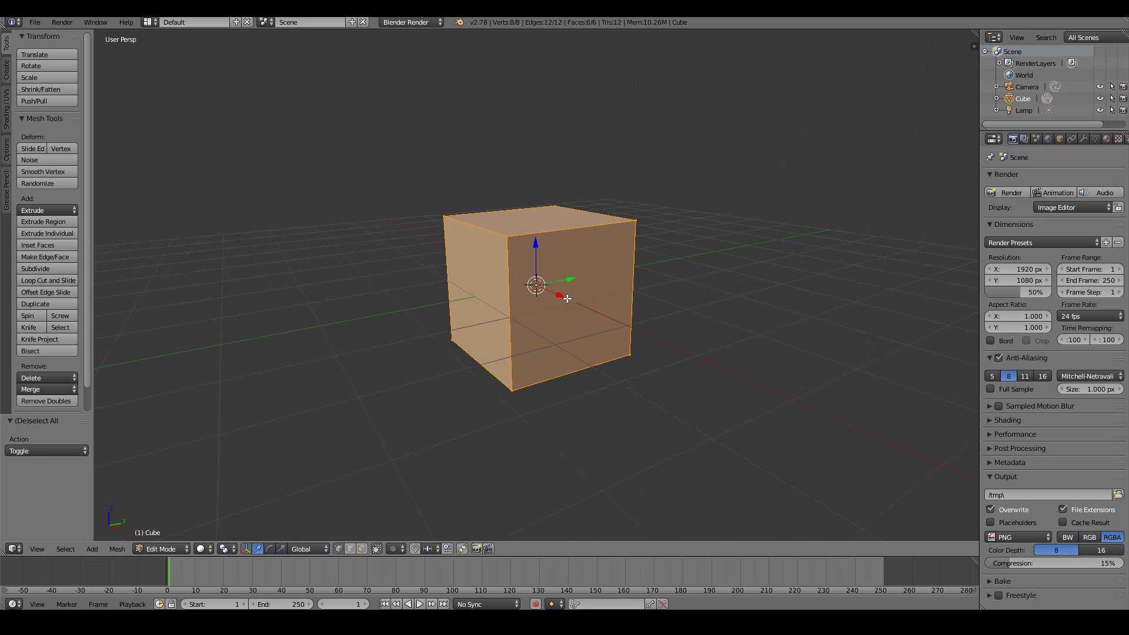
{"action": "key", "text": "w"}
{"action": "left_click", "coordinate": [566, 299]}
{"action": "middle_click_drag", "start_coordinate": [567, 299], "coordinate": [598, 290]}
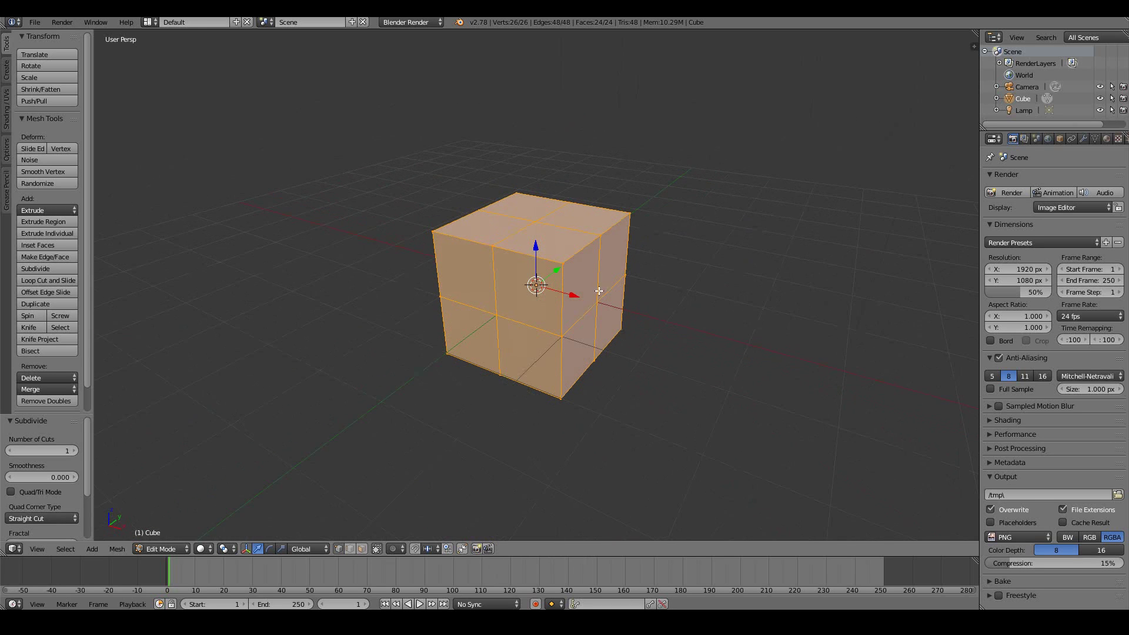
{"action": "middle_click_drag", "start_coordinate": [432, 275], "coordinate": [542, 282]}
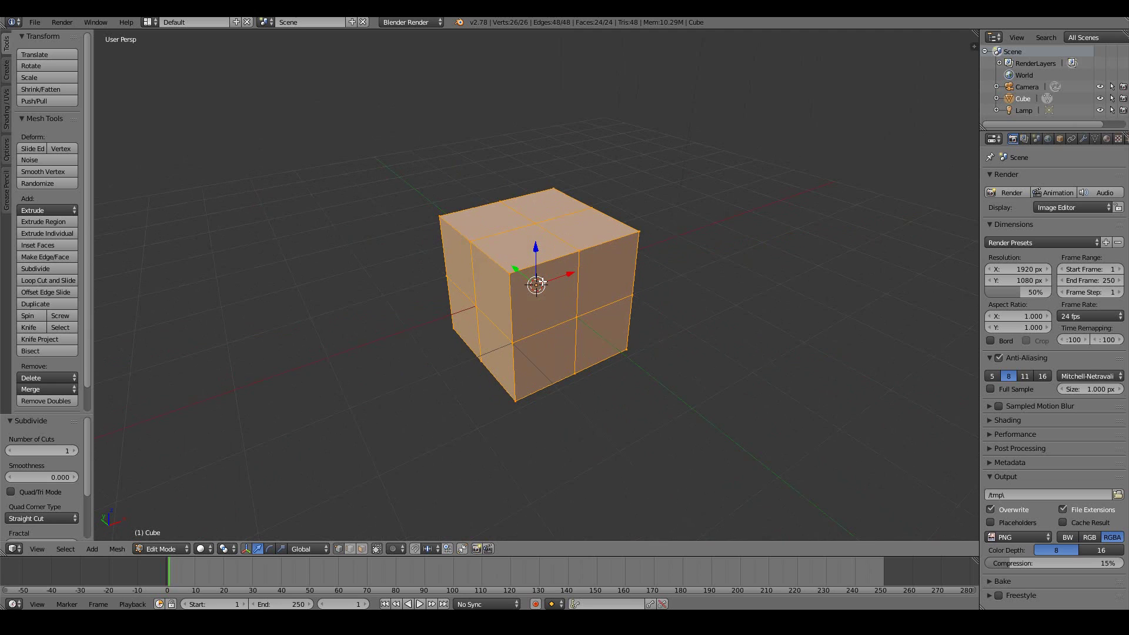
{"action": "scroll", "coordinate": [542, 283], "scroll_direction": "up", "scroll_amount": 2}
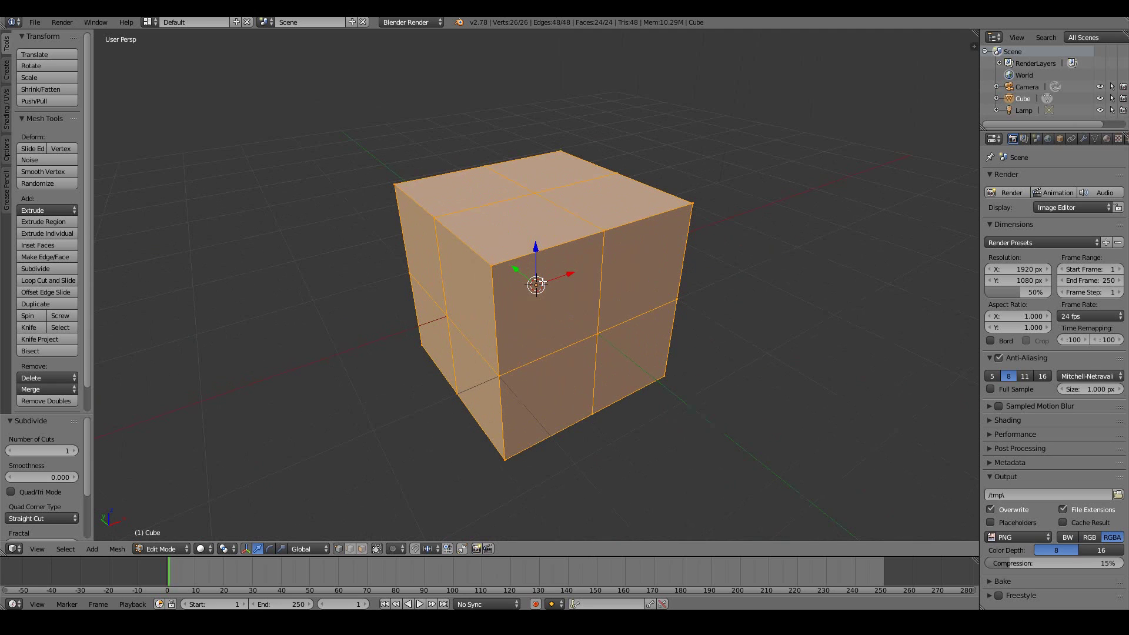
Step: Select the new face-centre vertices on the front and top, then return to Object Mode
{"action": "right_click", "coordinate": [606, 336]}
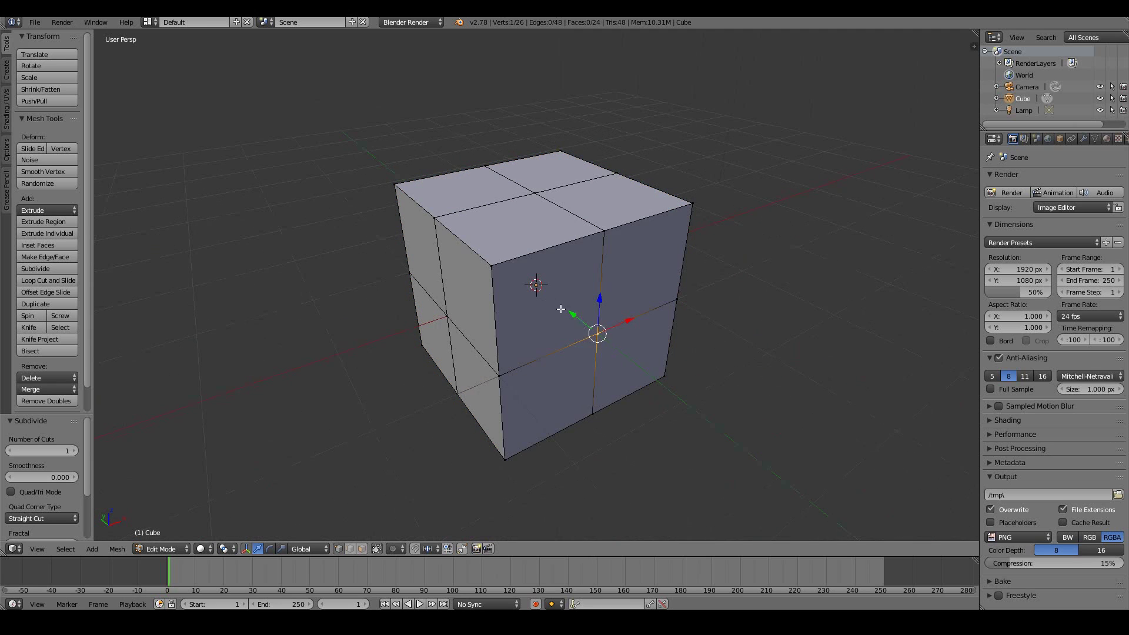
{"action": "middle_click_drag", "start_coordinate": [560, 309], "coordinate": [649, 307]}
{"action": "middle_click_drag", "start_coordinate": [723, 316], "coordinate": [562, 315]}
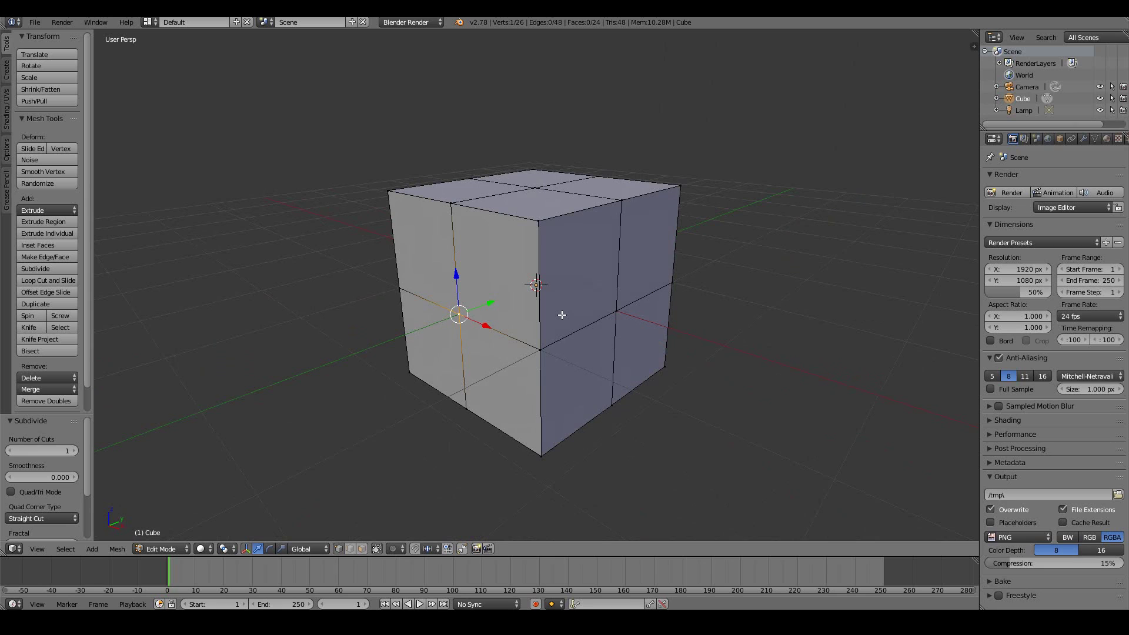
{"action": "middle_click_drag", "start_coordinate": [568, 315], "coordinate": [554, 218]}
{"action": "right_click", "coordinate": [555, 218]}
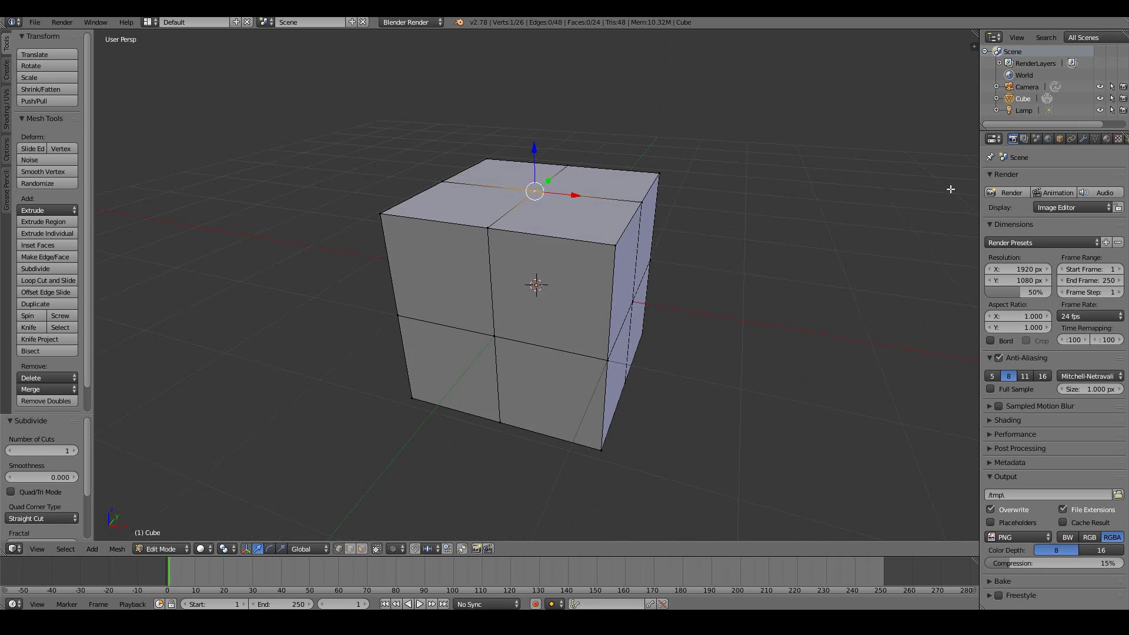
{"action": "key", "text": "Tab"}
Step: Add a Subdivision Surface modifier (Catmull-Clark, view 1, render 2), then enter Edit Mode
{"action": "left_click", "coordinate": [1083, 139]}
{"action": "left_click", "coordinate": [1053, 178]}
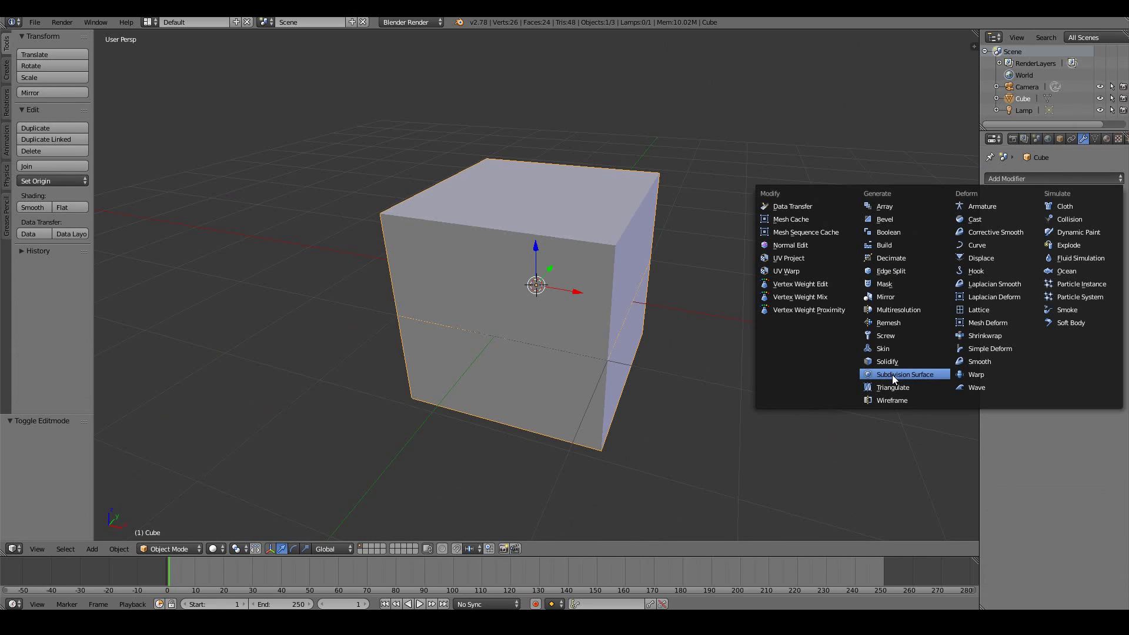
{"action": "left_click", "coordinate": [1040, 177]}
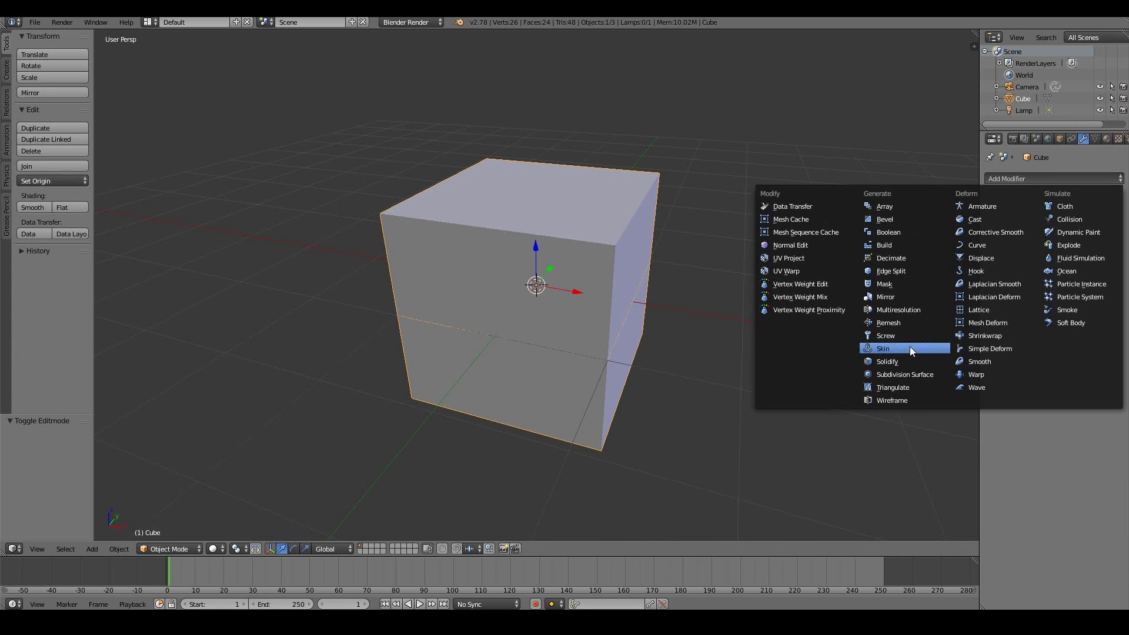
{"action": "left_click", "coordinate": [910, 374]}
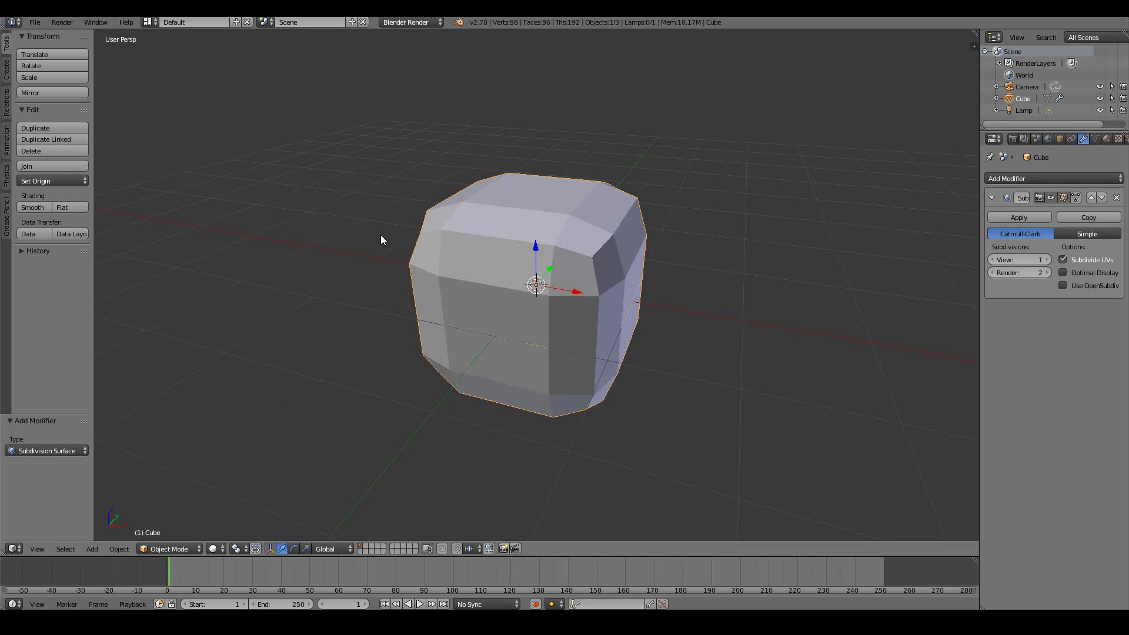
{"action": "key", "text": "Tab"}
{"action": "key", "text": "Tab"}
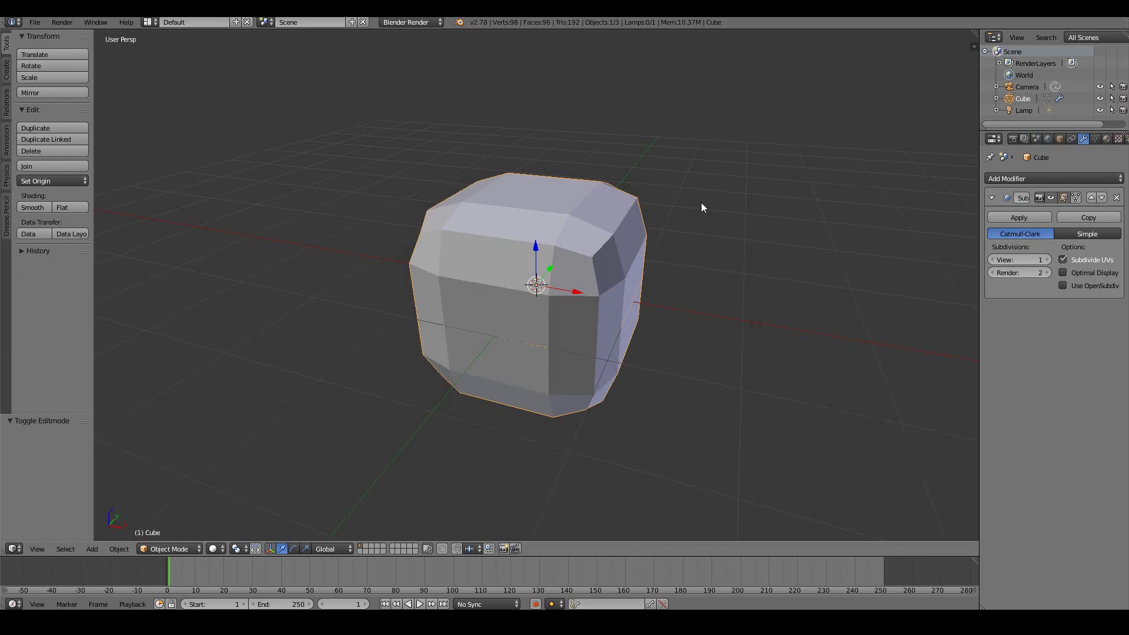
{"action": "key", "text": "Tab"}
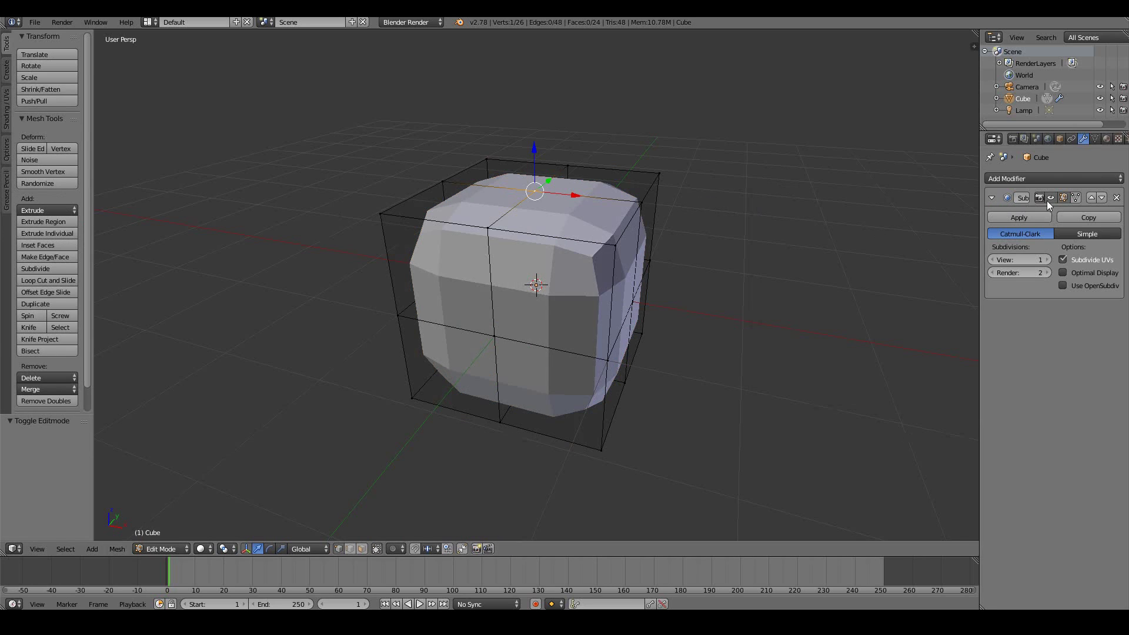
Step: Toggle the modifier's On Cage display on and off, then delete the Subdivision Surface modifier
{"action": "left_click", "coordinate": [1075, 198]}
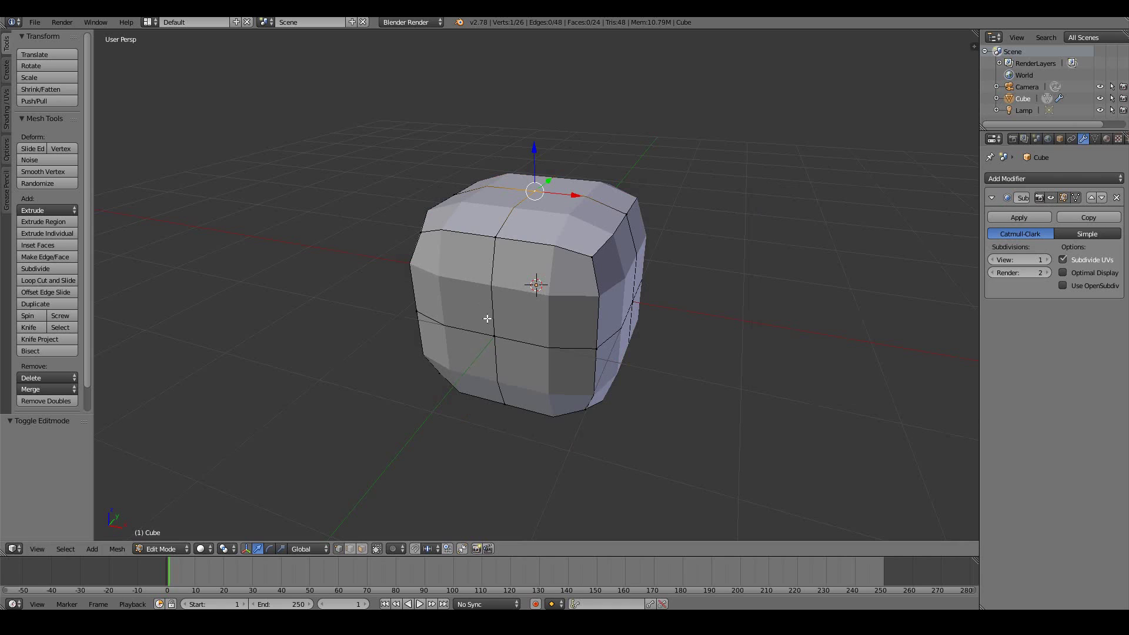
{"action": "scroll", "coordinate": [561, 295], "scroll_direction": "up", "scroll_amount": 2}
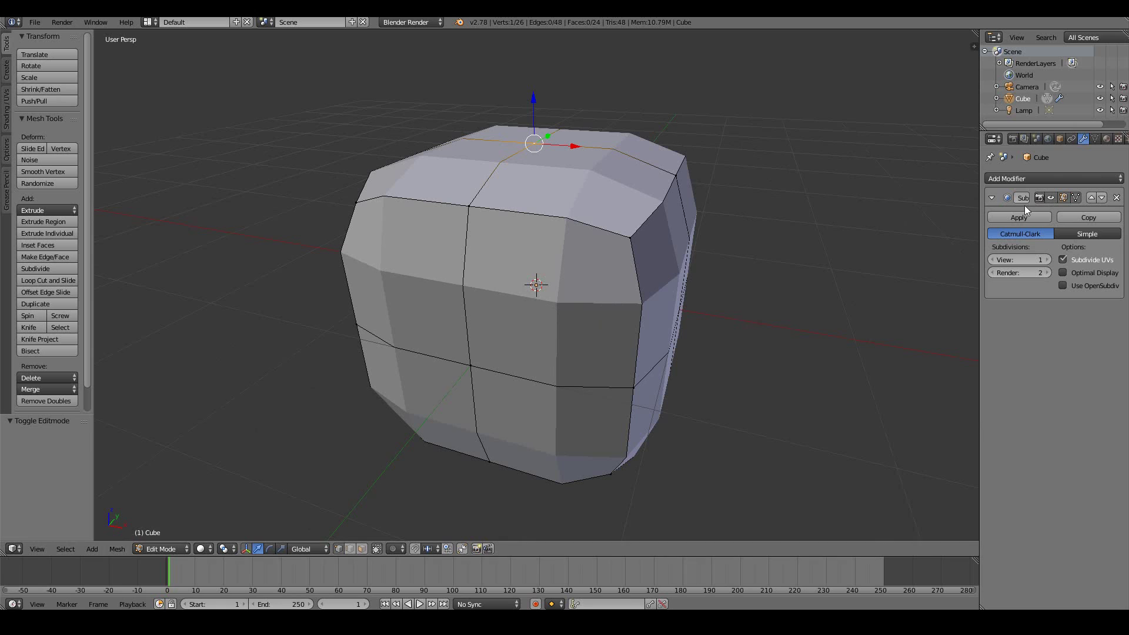
{"action": "left_click", "coordinate": [1077, 197]}
{"action": "scroll", "coordinate": [662, 259], "scroll_direction": "up", "scroll_amount": 2}
{"action": "middle_click_drag", "start_coordinate": [617, 277], "coordinate": [604, 277]}
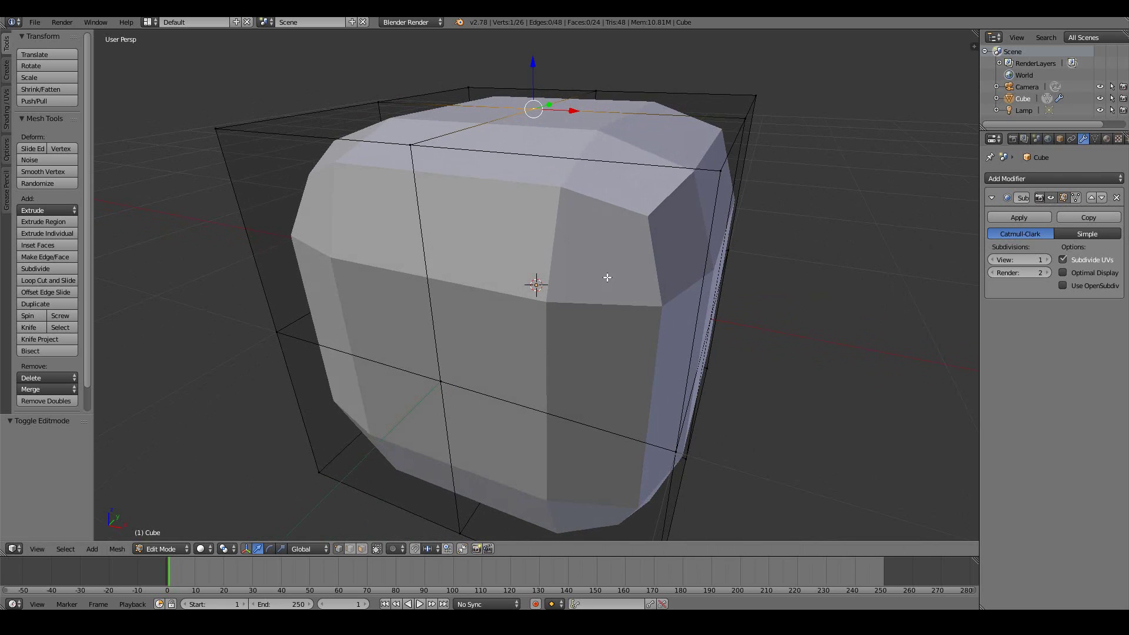
{"action": "left_click", "coordinate": [1116, 197]}
{"action": "scroll", "coordinate": [550, 205], "scroll_direction": "down", "scroll_amount": 3}
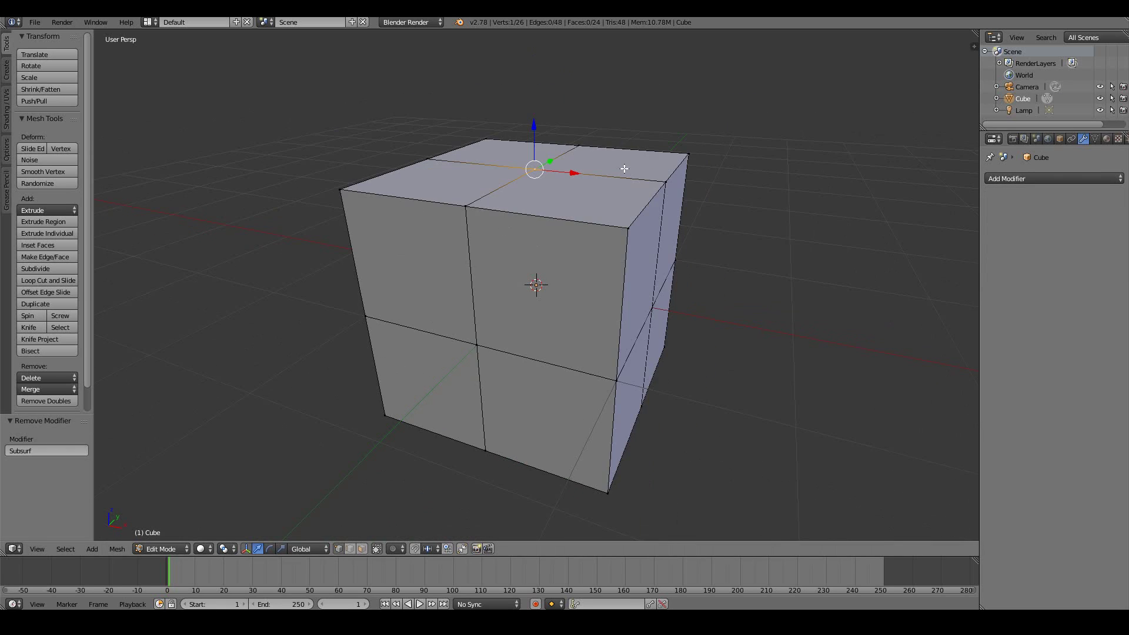
{"action": "middle_click_drag", "start_coordinate": [647, 251], "coordinate": [488, 233]}
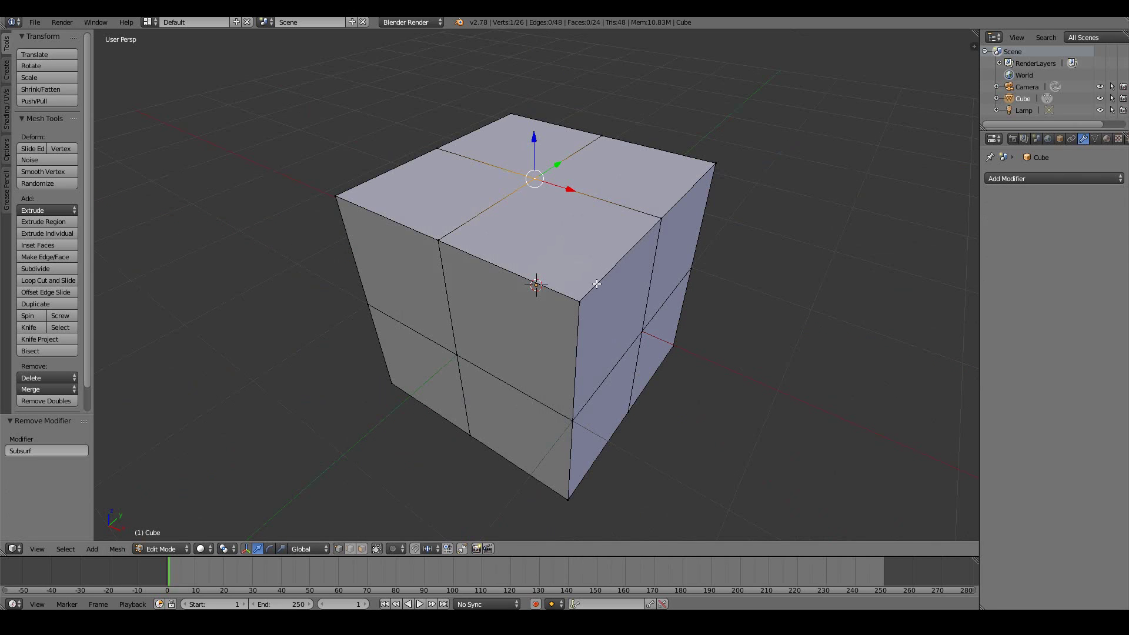